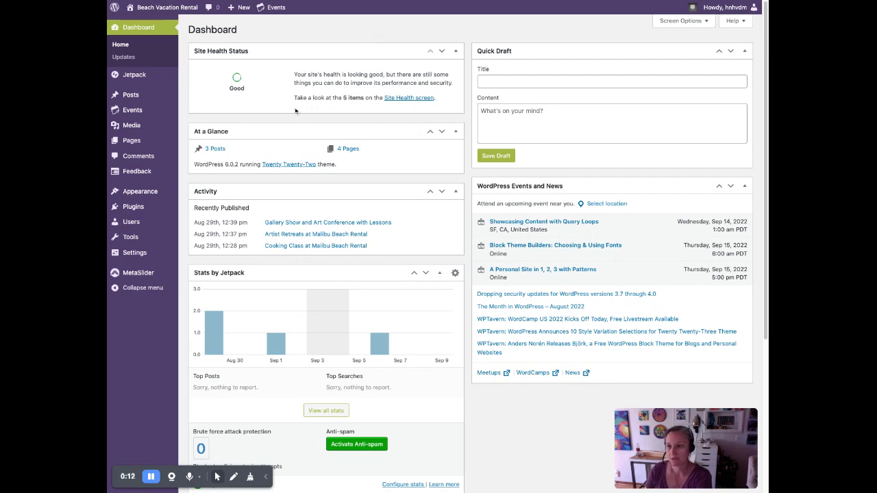
In the theme customizer, publish a static homepage using Malibu Beach Rental with Posts as the posts page, and exit the customizer
mouse_move(167, 201)
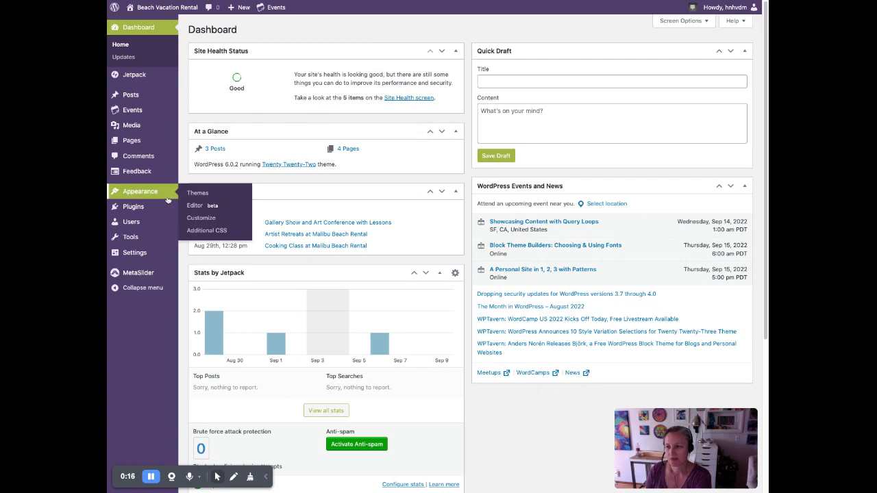
left_click(201, 218)
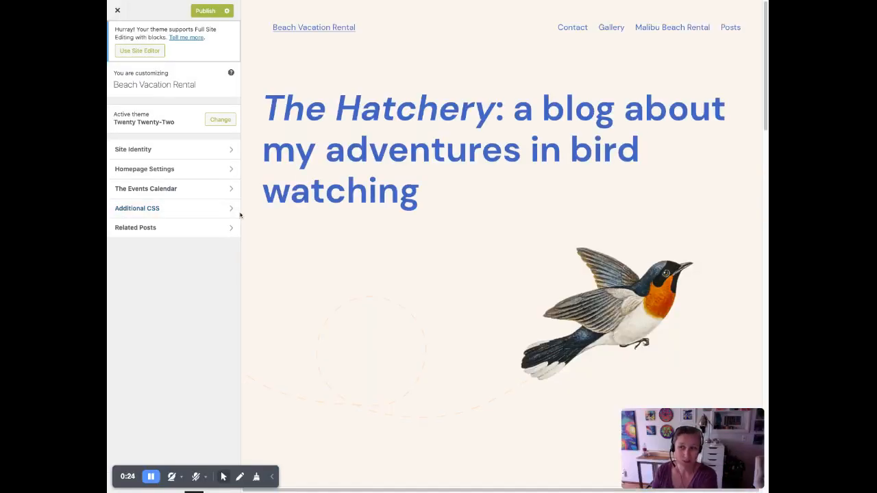
left_click(184, 172)
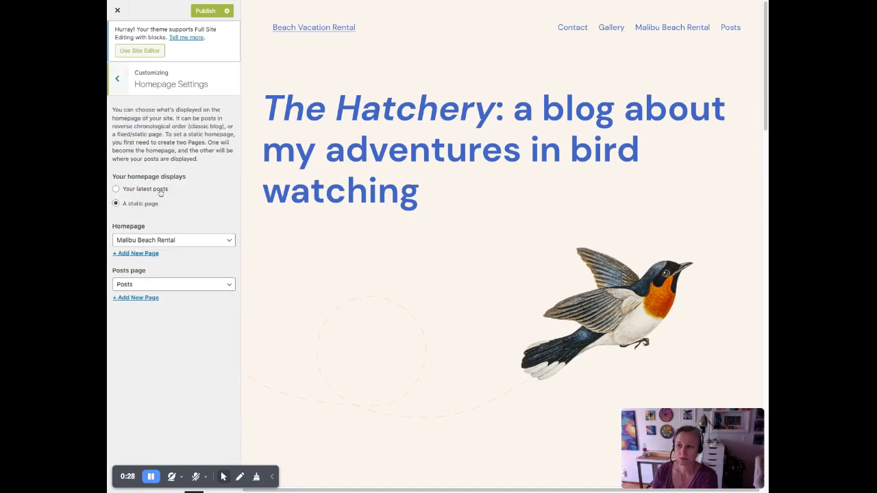
left_click(160, 193)
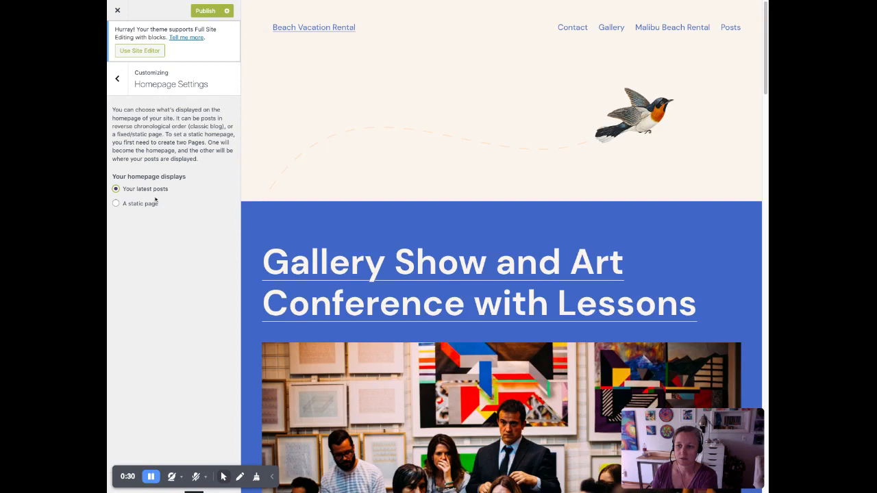
left_click(143, 208)
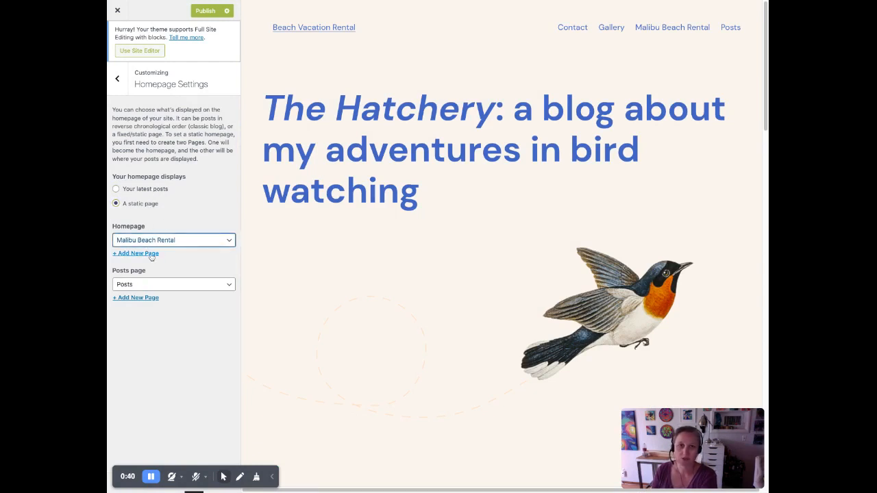
left_click(149, 291)
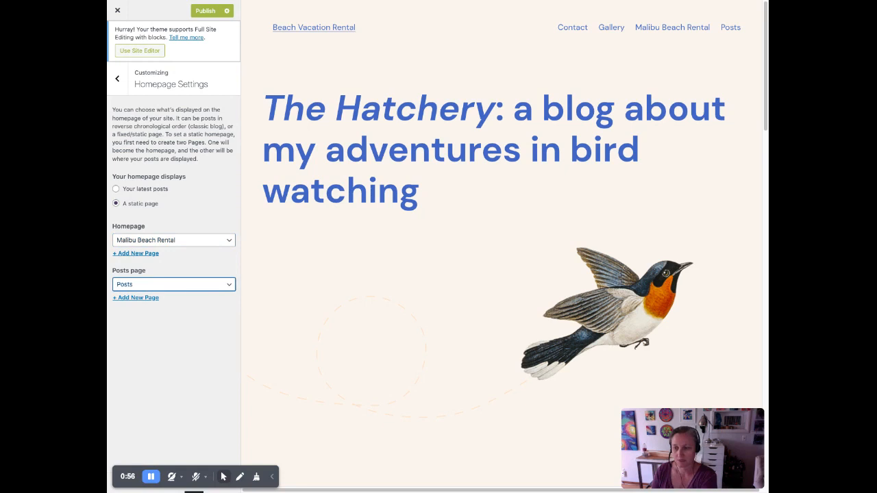
left_click(206, 11)
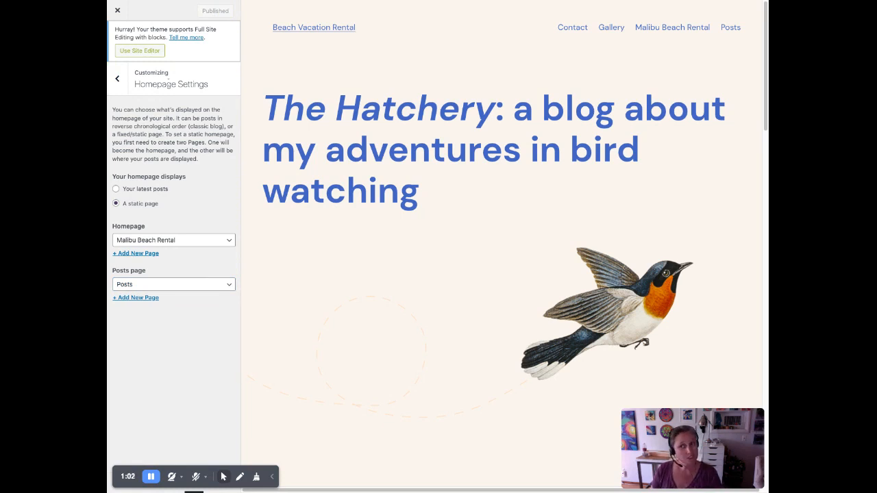
left_click(117, 79)
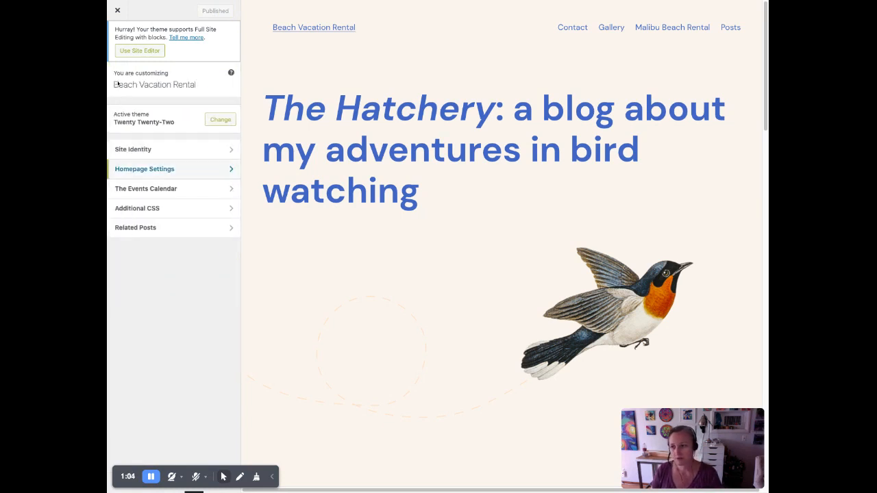
left_click(118, 10)
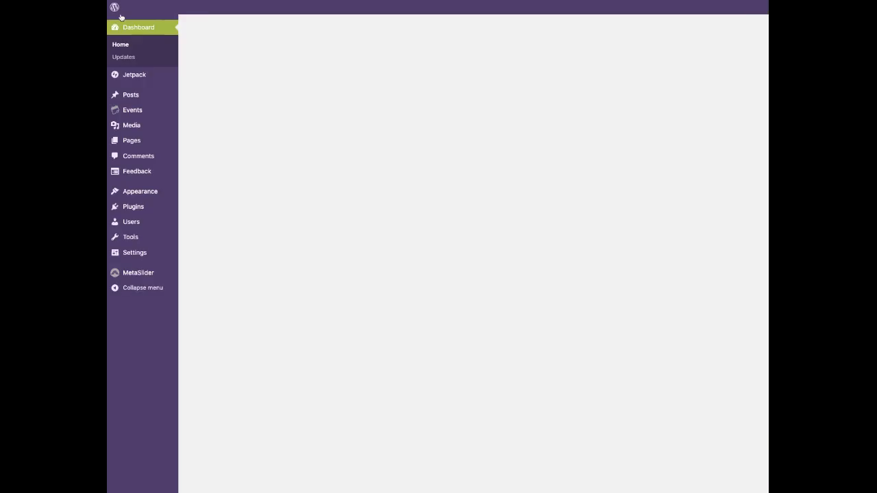
Open the Reading settings to review the homepage display options
mouse_move(140, 252)
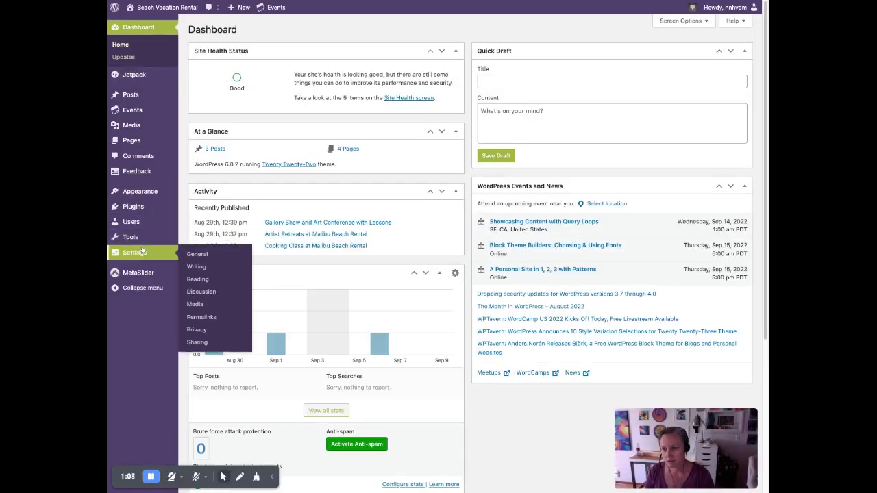
left_click(206, 280)
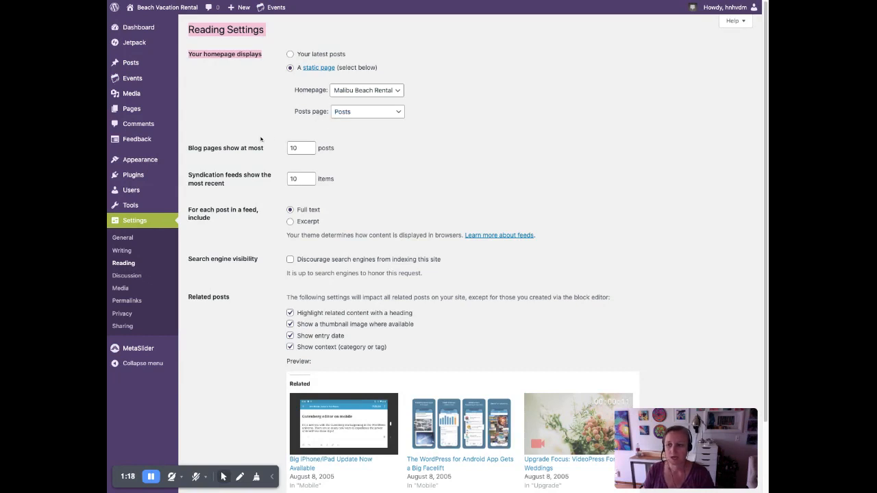
Open the site editor and convert the page list in the header navigation into individually editable links
mouse_move(143, 167)
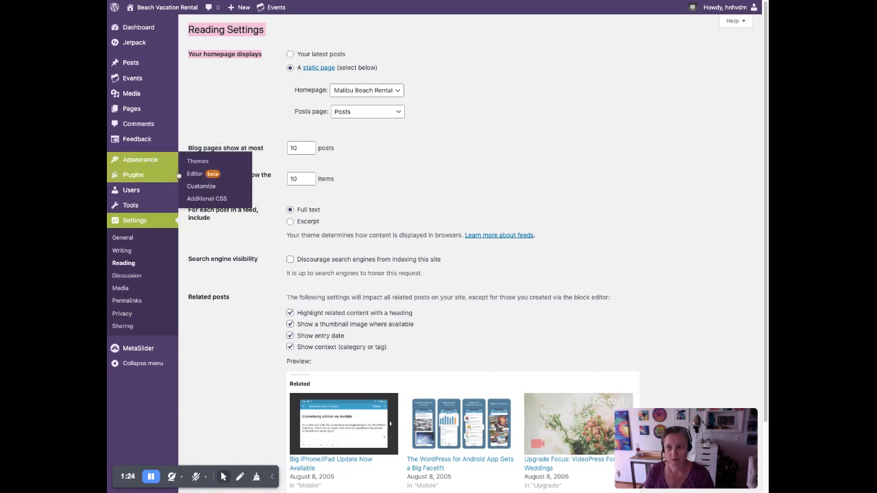
mouse_move(159, 20)
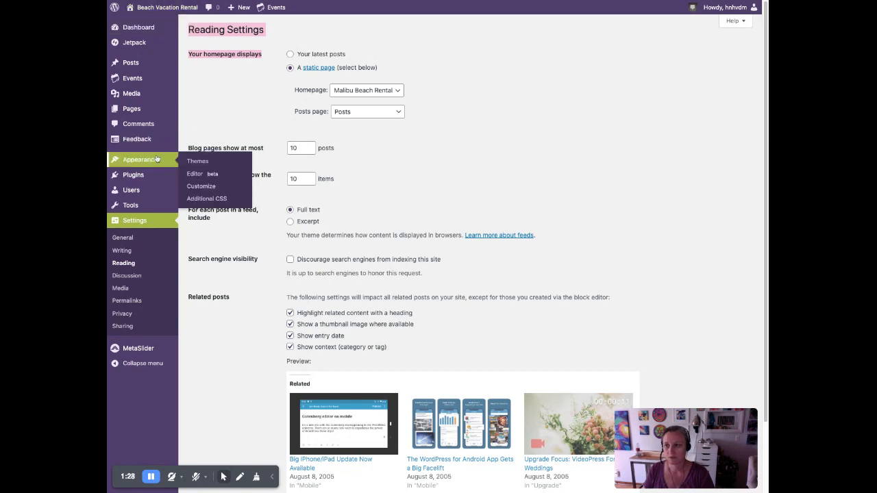
left_click(218, 171)
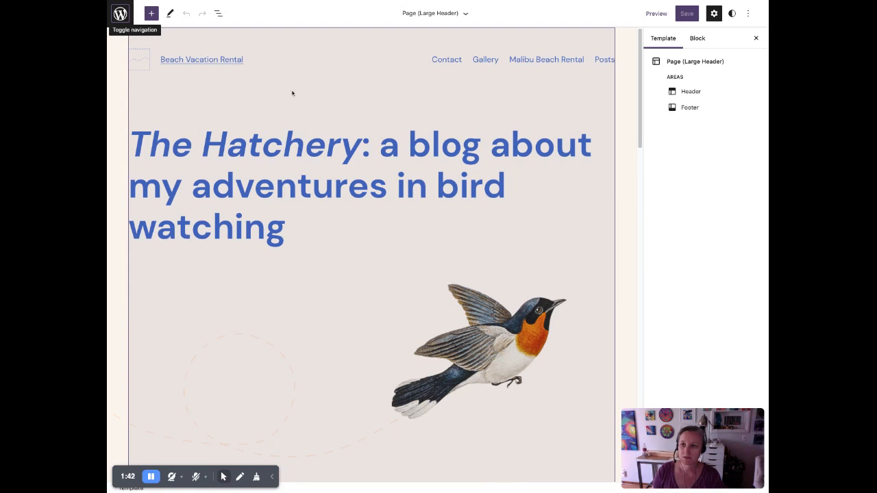
left_click(282, 69)
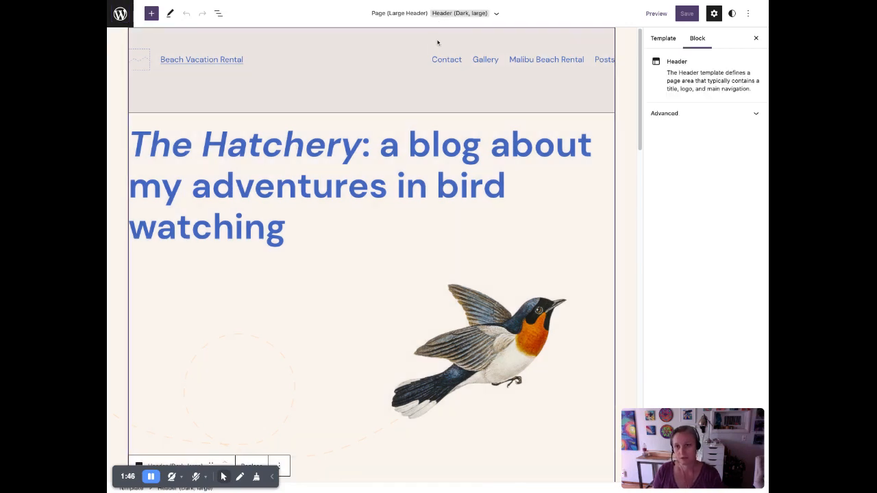
left_click(374, 65)
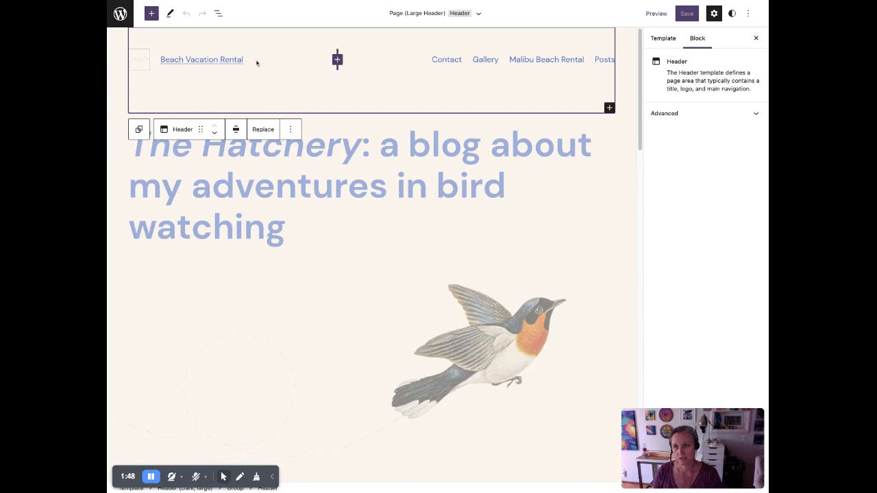
left_click(428, 63)
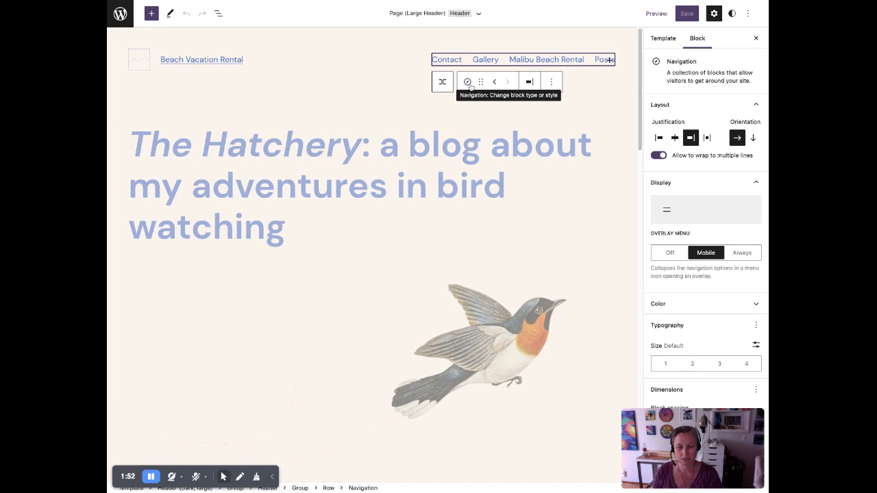
left_click(483, 62)
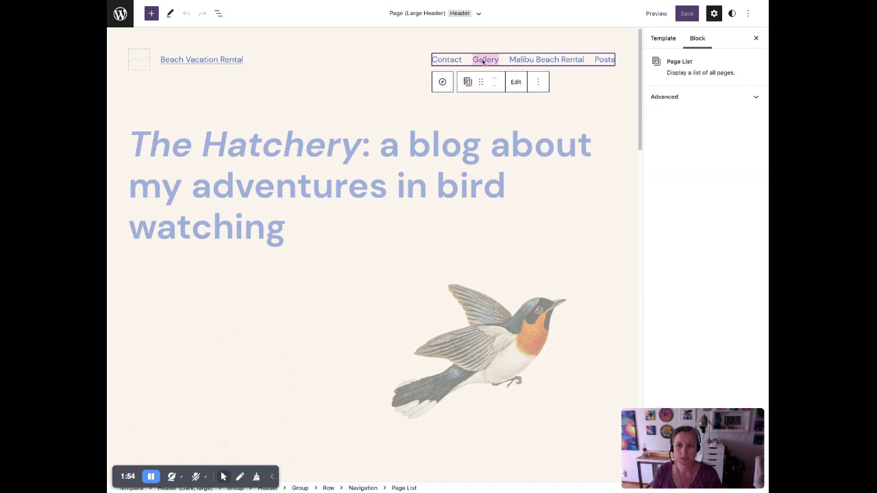
left_click(519, 82)
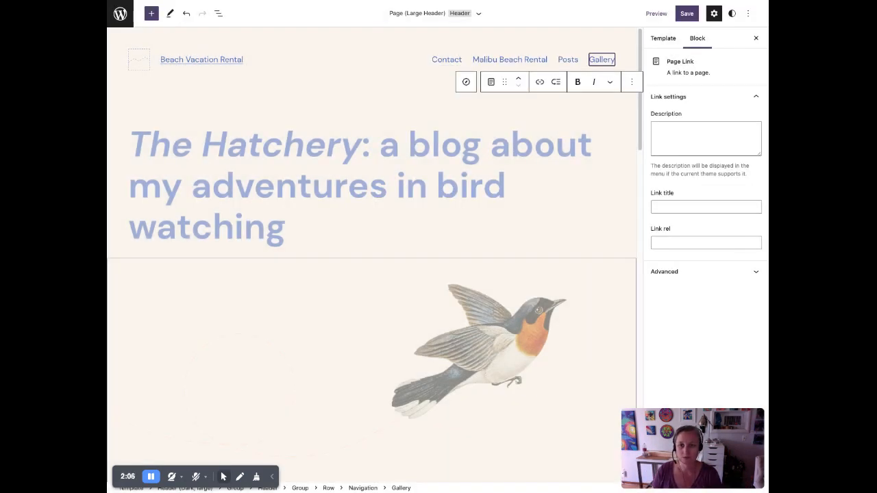
Reorder the header navigation links to Malibu Beach Rental, Posts, Gallery, Contact
left_click(513, 283)
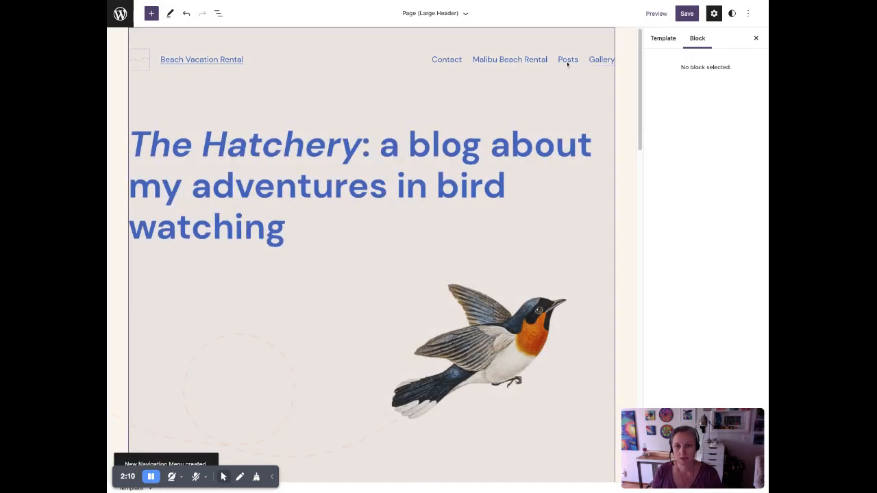
left_click(567, 64)
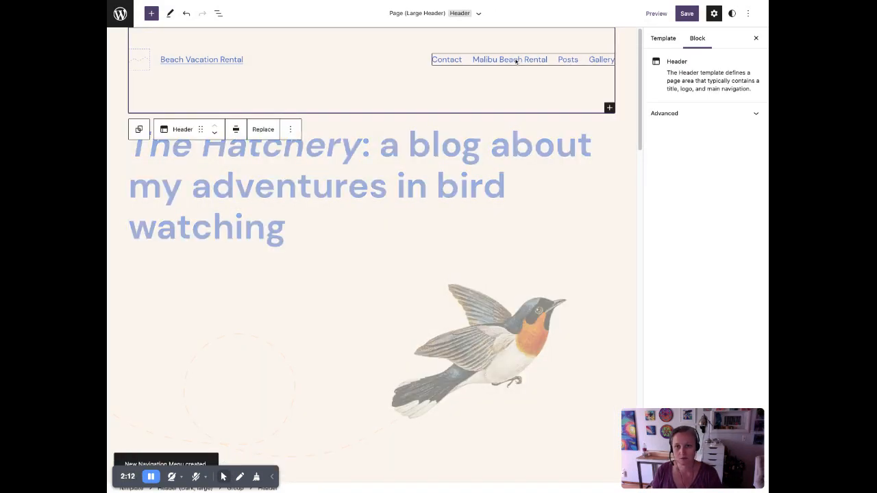
left_click(516, 61)
left_click(509, 82)
left_click(532, 59)
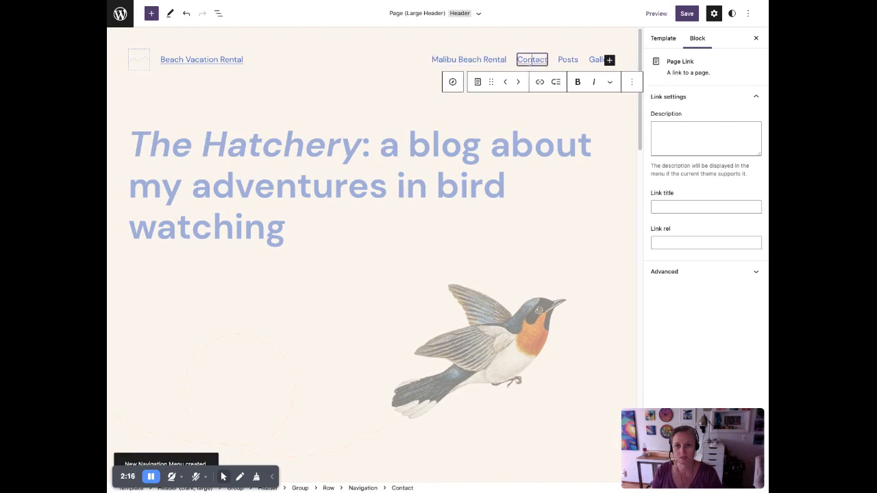
left_click(520, 81)
left_click(520, 82)
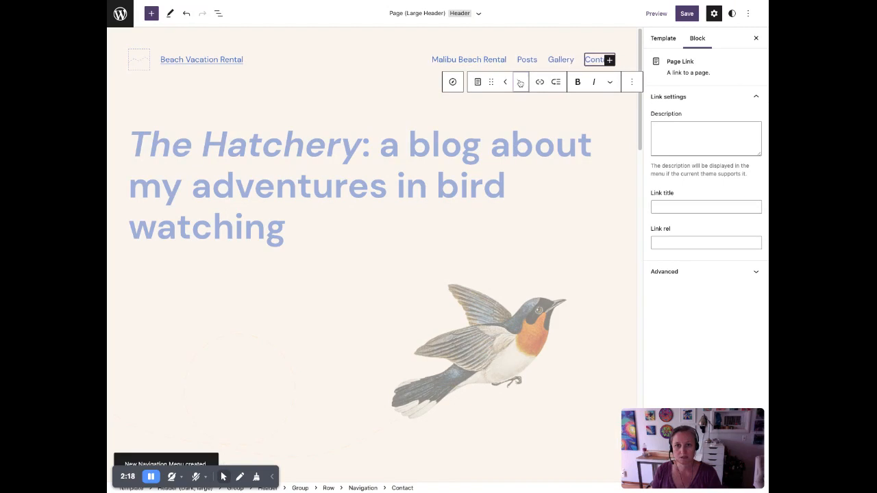
Add a custom link with the URL events at the end of the header navigation and label it Events
left_click(609, 59)
type("event")
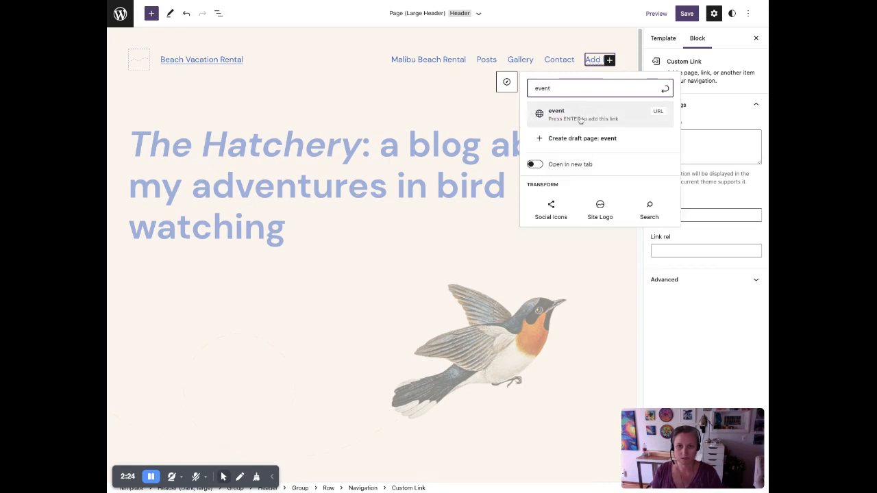
type("s")
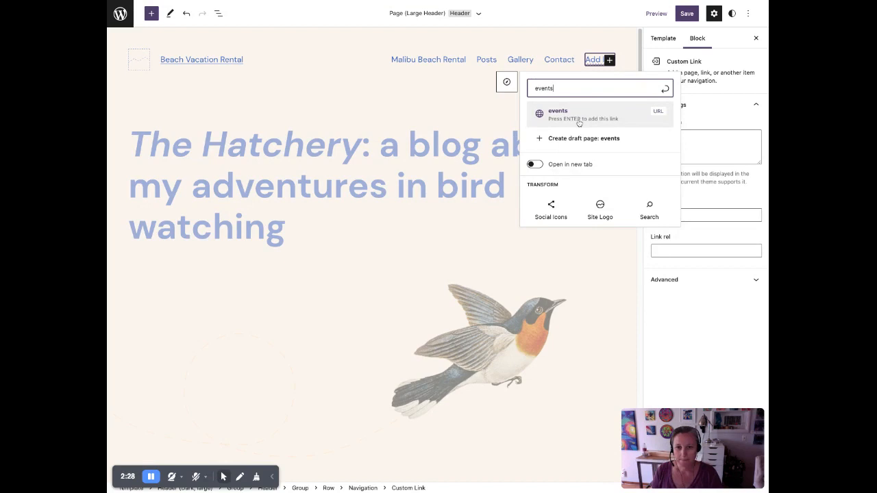
left_click(579, 123)
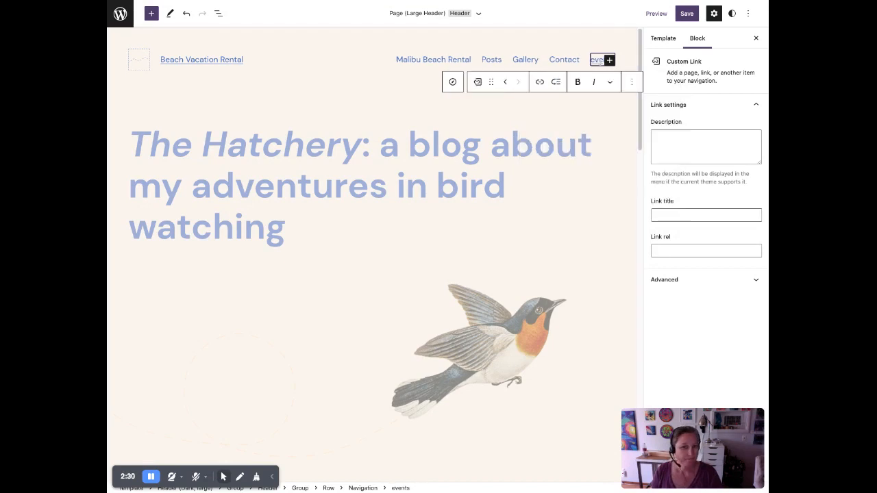
type("Events")
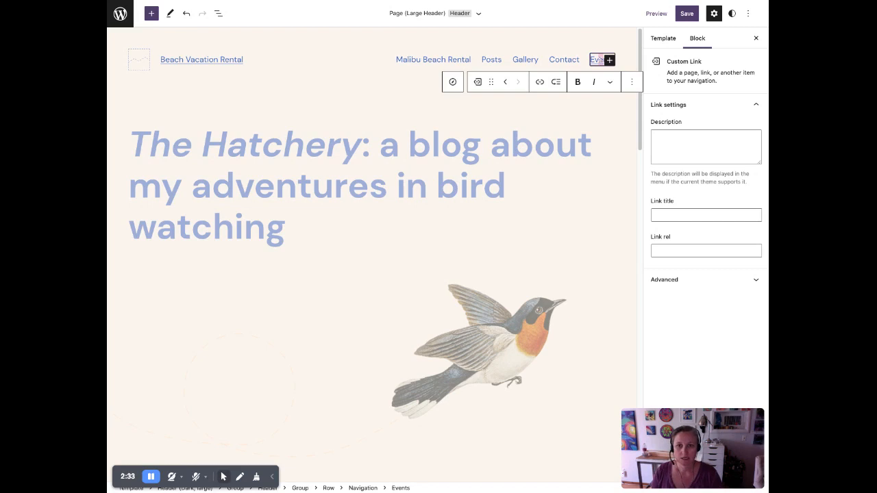
Change the Events link's URL to /events and save the site changes
left_click(540, 81)
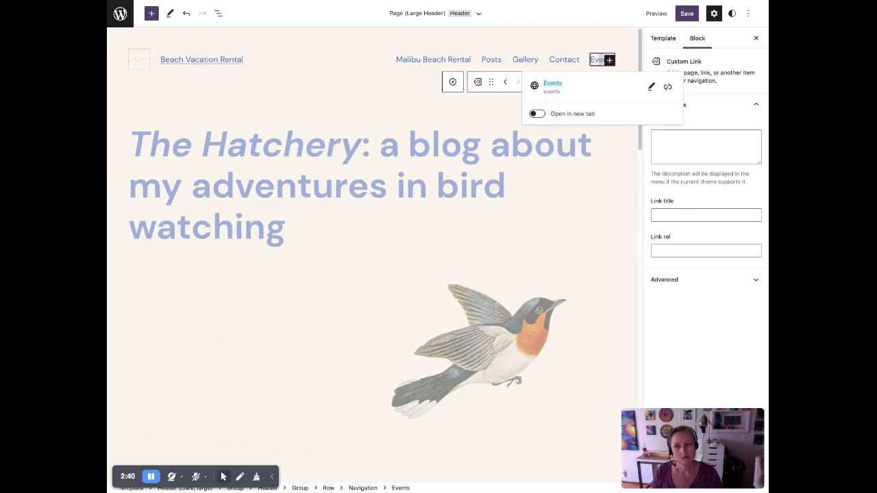
left_click(552, 83)
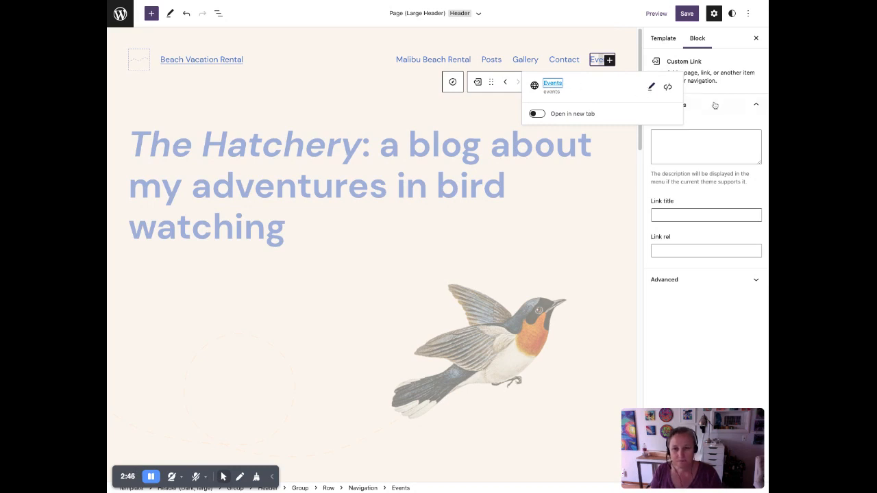
left_click(650, 87)
left_click_drag(555, 113, 571, 113)
key("BackSpace")
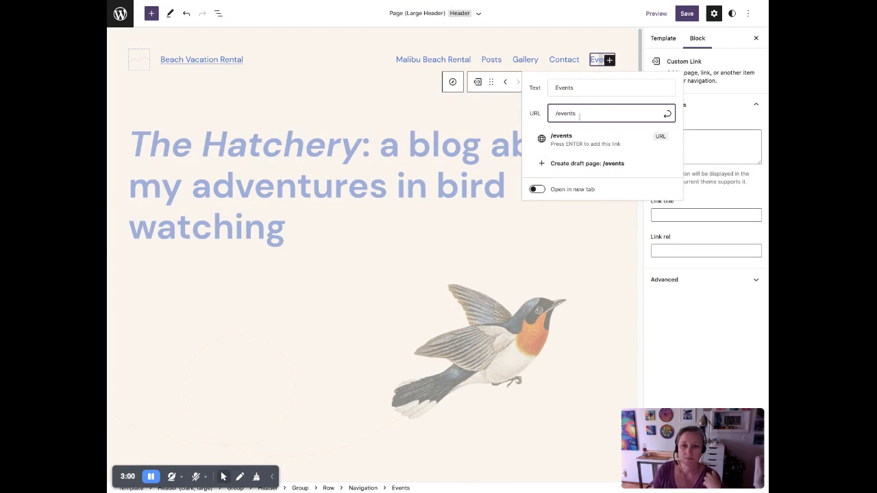
left_click(576, 137)
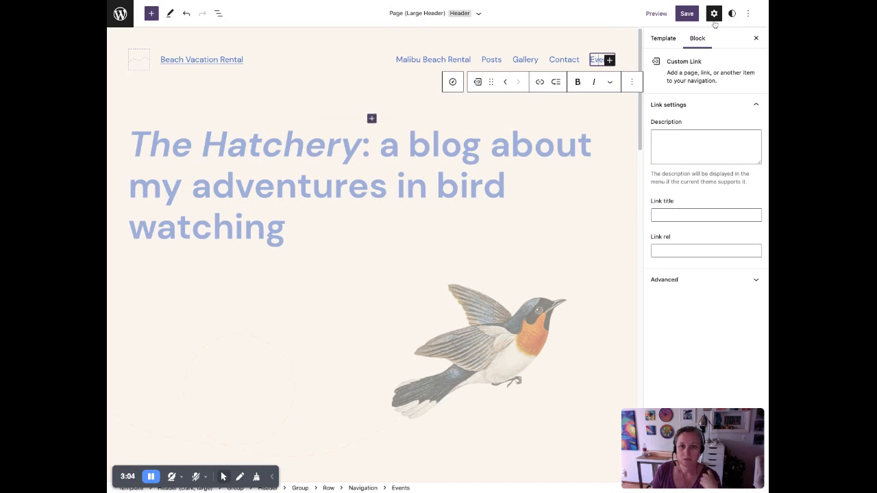
left_click(684, 15)
left_click(684, 15)
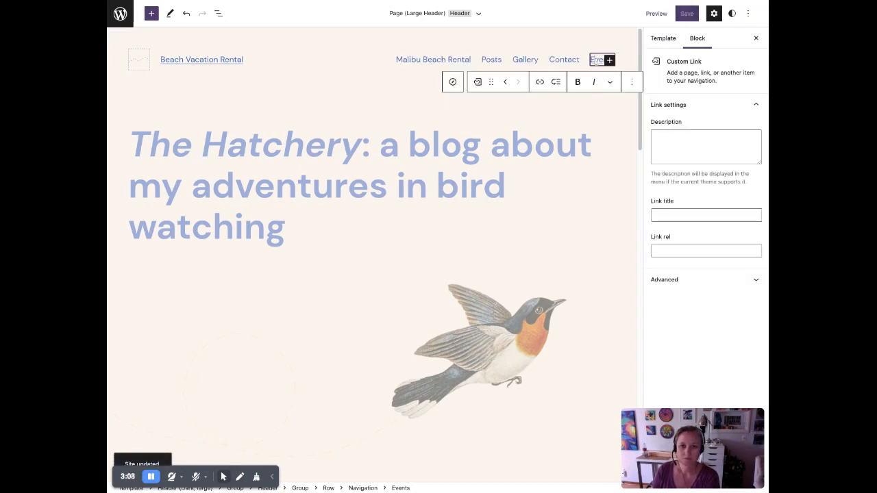
Check the saved URL of the Events navigation link
left_click(540, 82)
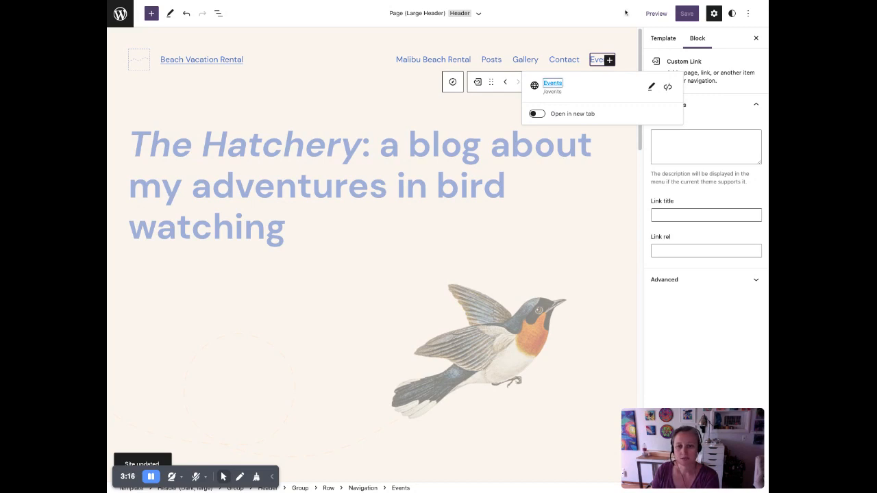
triple_click(563, 94)
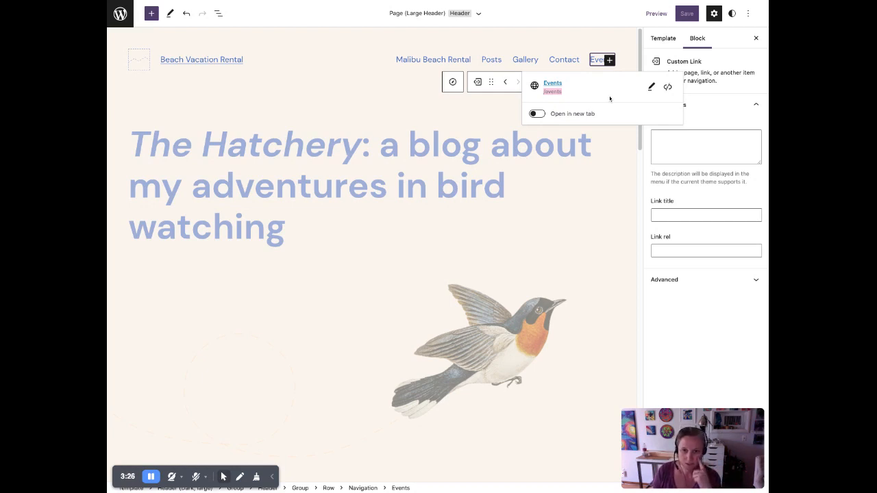
left_click(594, 60)
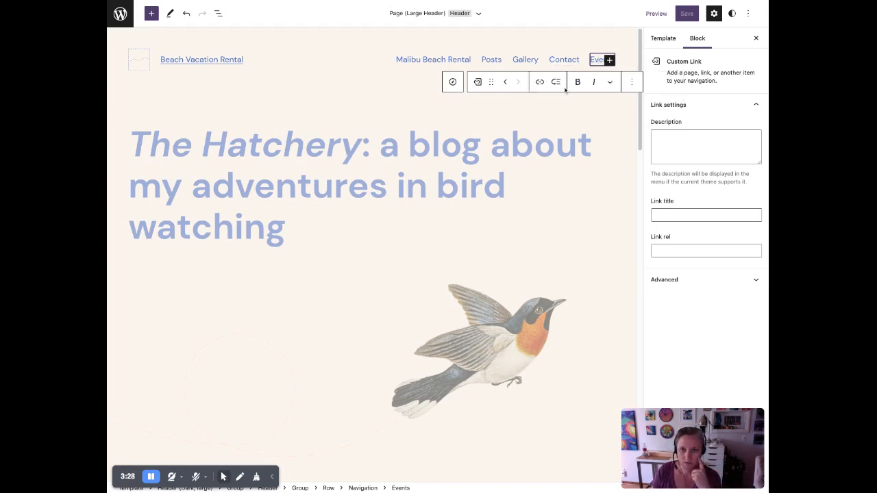
Move the Events link in the header navigation one place ahead of Contact and save the site changes
left_click(505, 82)
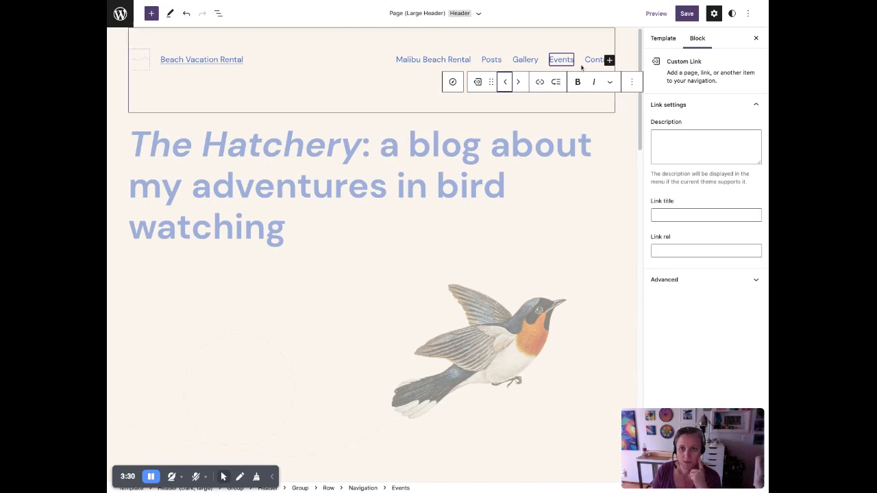
left_click(687, 15)
left_click(688, 16)
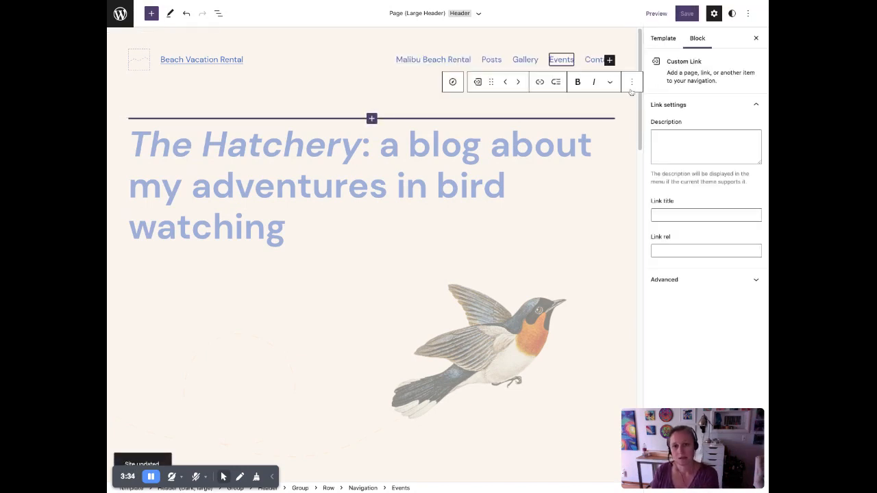
Search the block inserter for "eve" to look for an events block for the footer row beside the site title
scroll(448, 189, "down", 5)
scroll(447, 189, "down", 10)
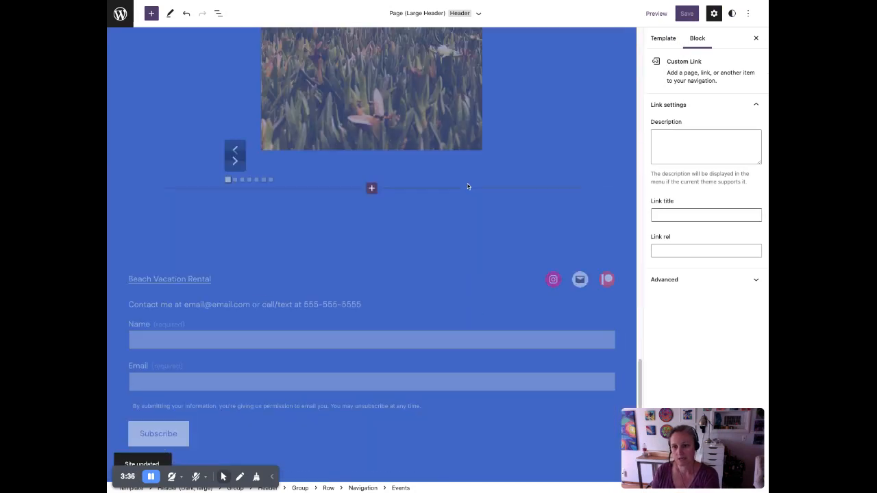
left_click(388, 304)
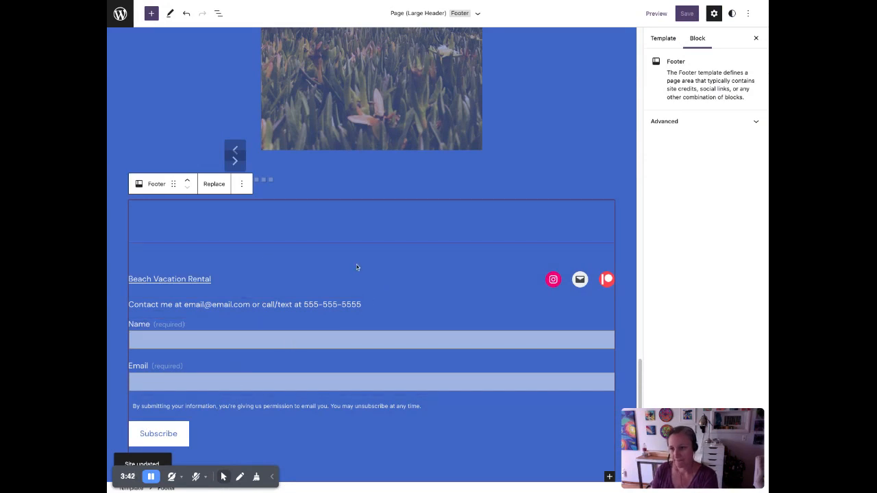
left_click(333, 291)
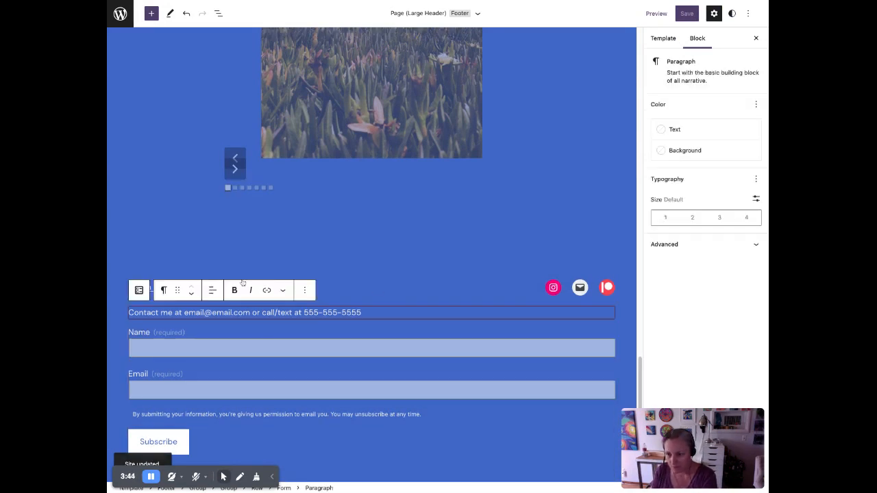
left_click(377, 288)
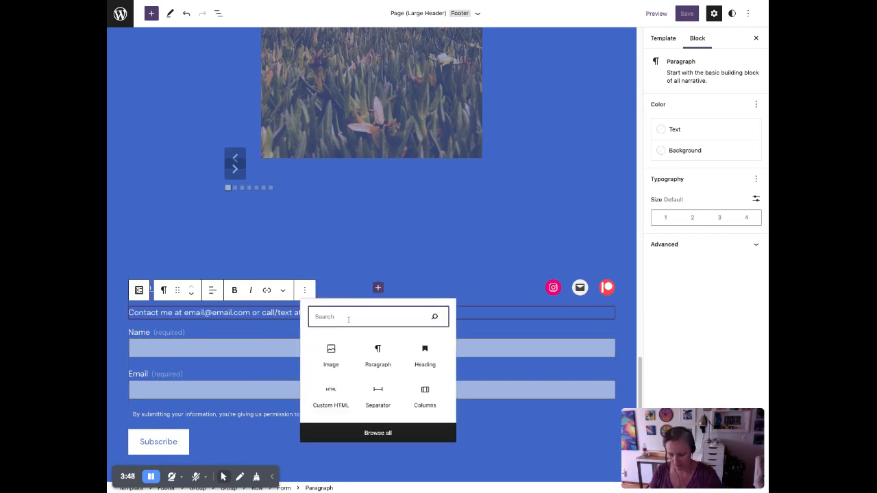
type("evne")
key("BackSpace")
type("eve")
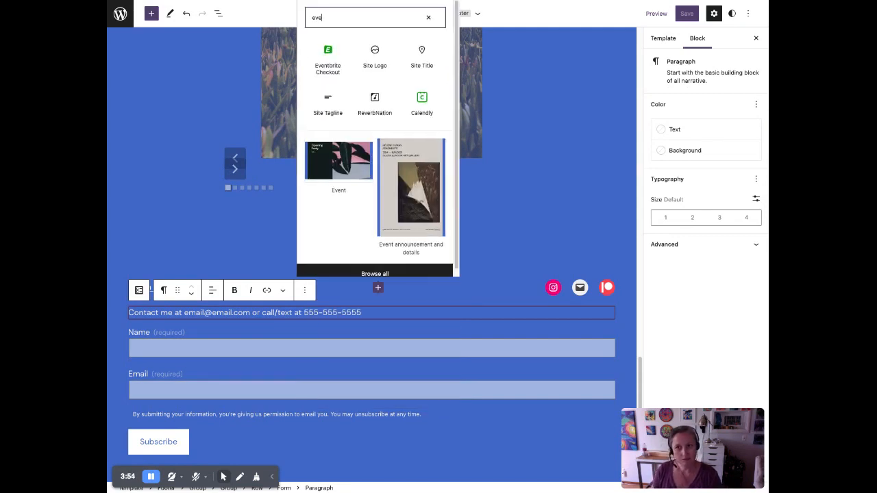
left_click(370, 274)
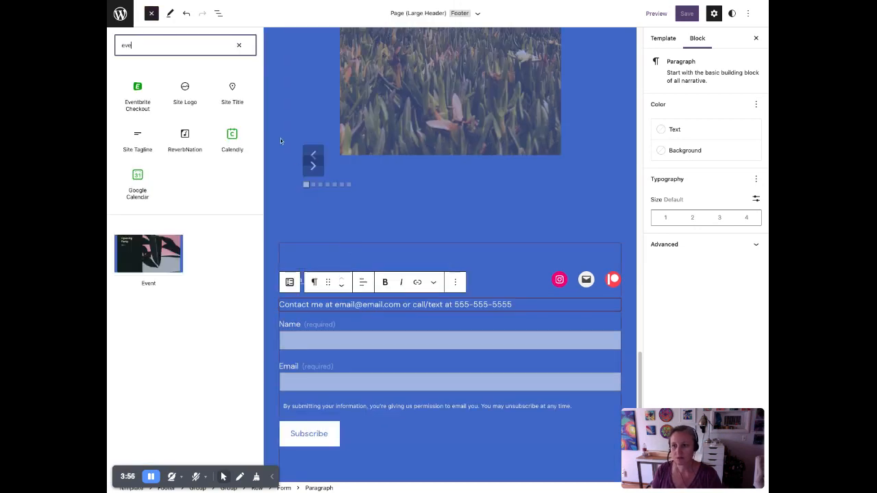
left_click(269, 148)
Browse the full block library for a block that can list events in the footer row
left_click(369, 373)
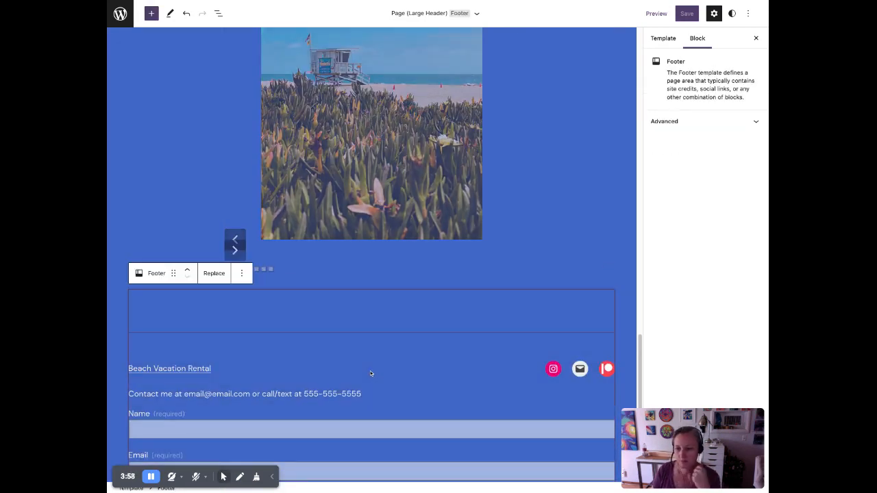
left_click(378, 369)
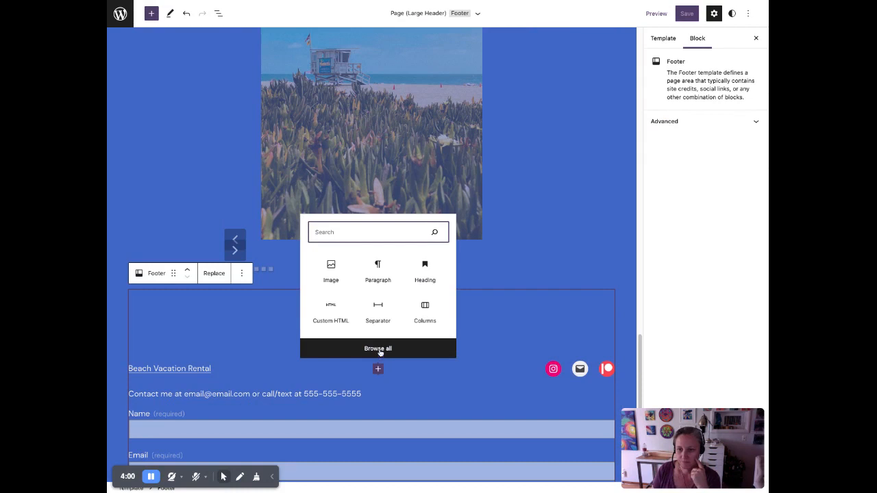
left_click(379, 349)
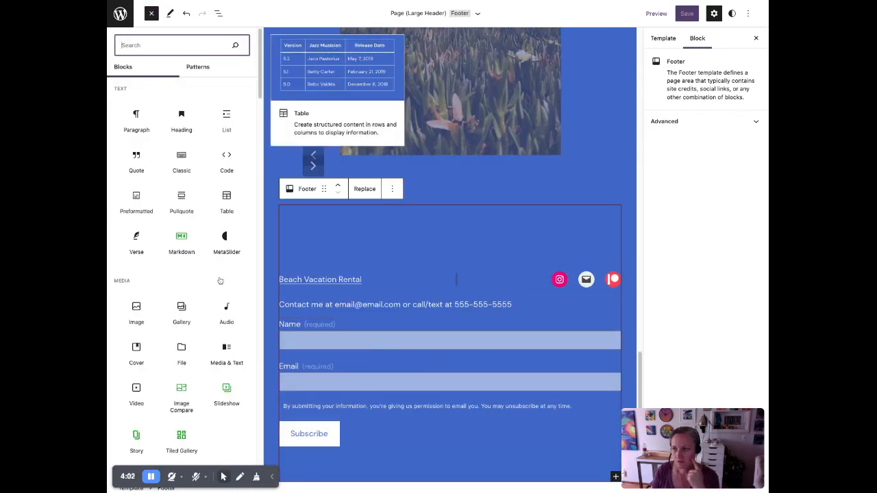
scroll(205, 281, "down", 3)
scroll(209, 281, "down", 10)
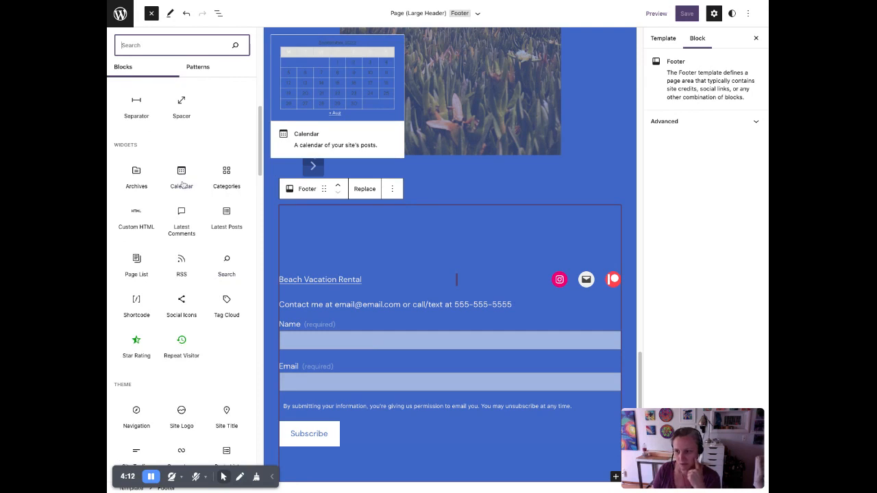
scroll(233, 228, "down", 1)
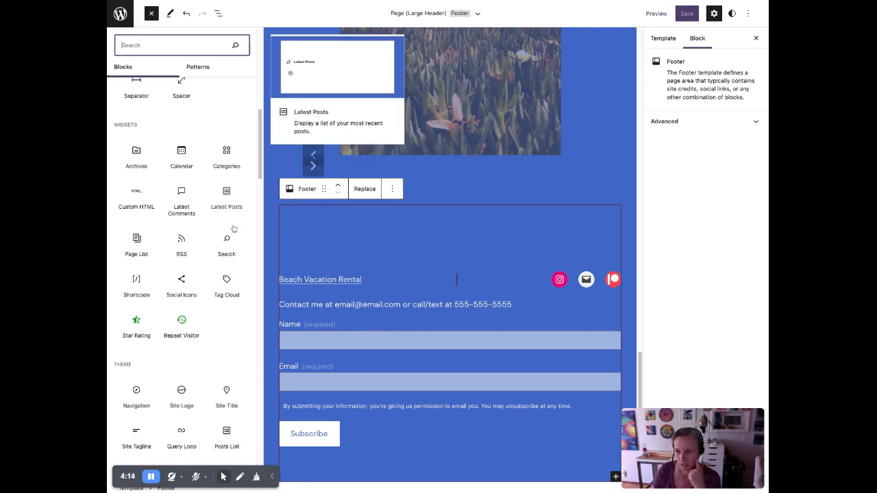
scroll(233, 229, "down", 4)
scroll(217, 259, "down", 3)
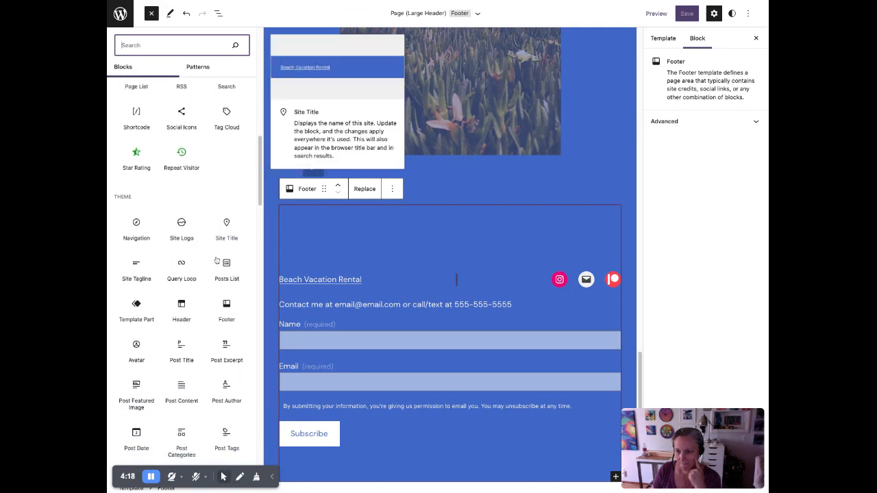
scroll(217, 261, "down", 3)
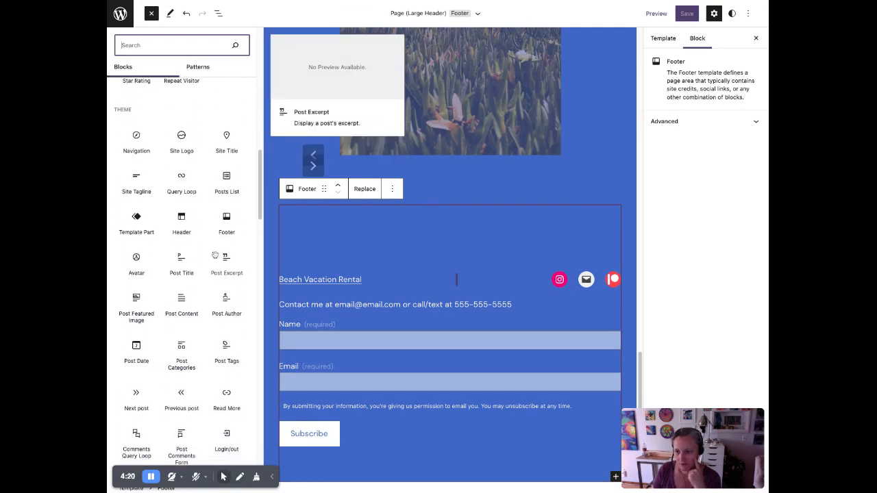
scroll(215, 256, "down", 9)
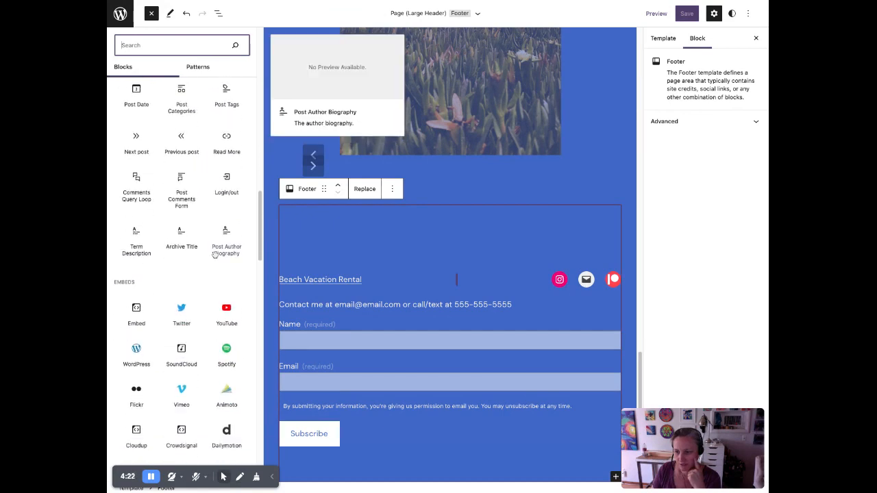
scroll(214, 254, "down", 20)
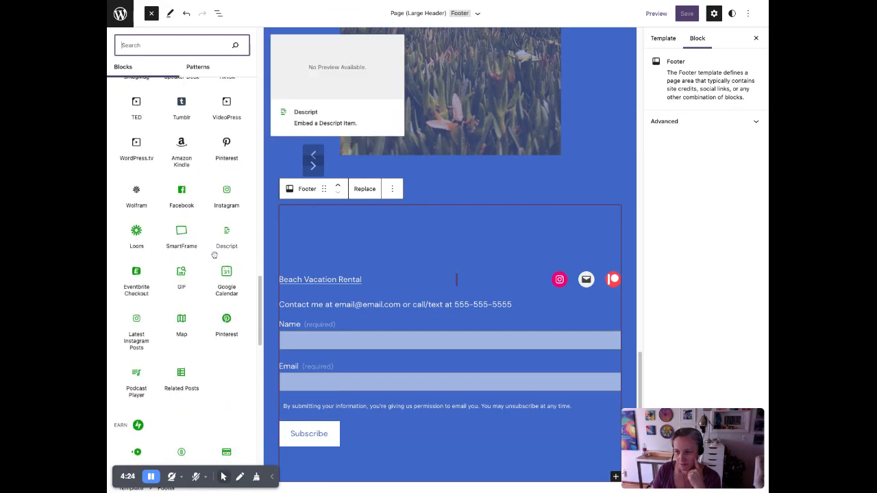
scroll(217, 250, "down", 20)
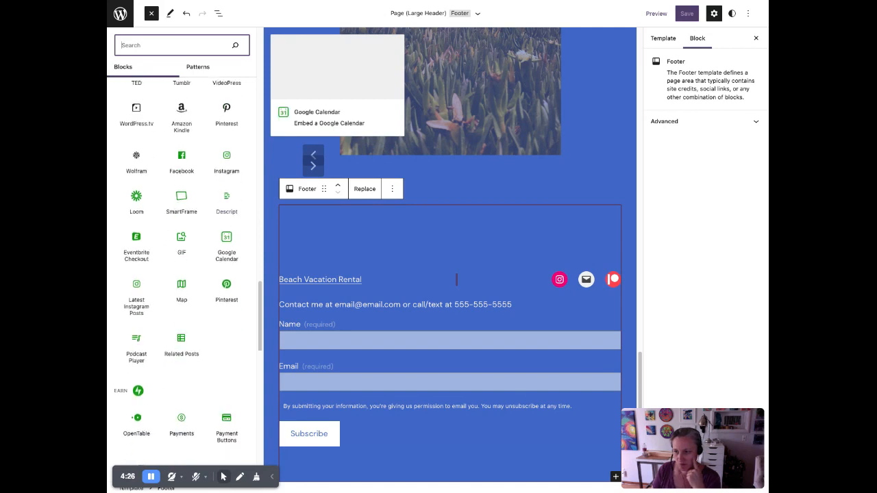
scroll(226, 254, "down", 12)
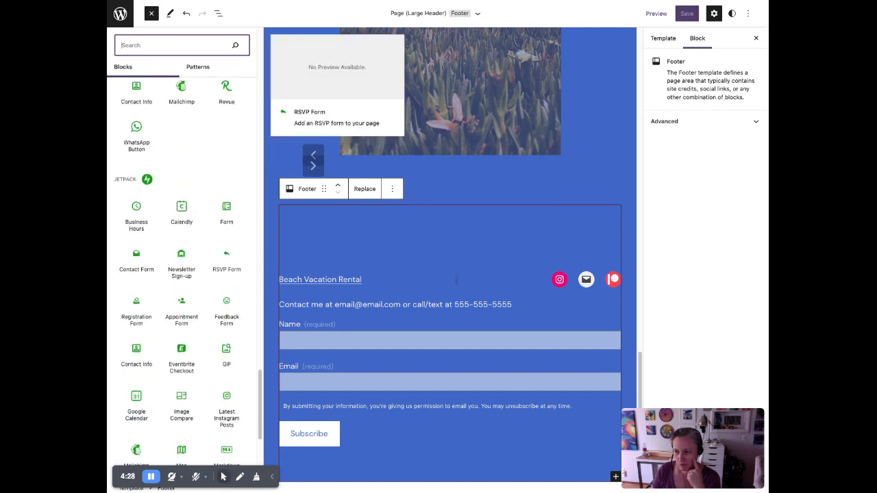
scroll(174, 265, "down", 1)
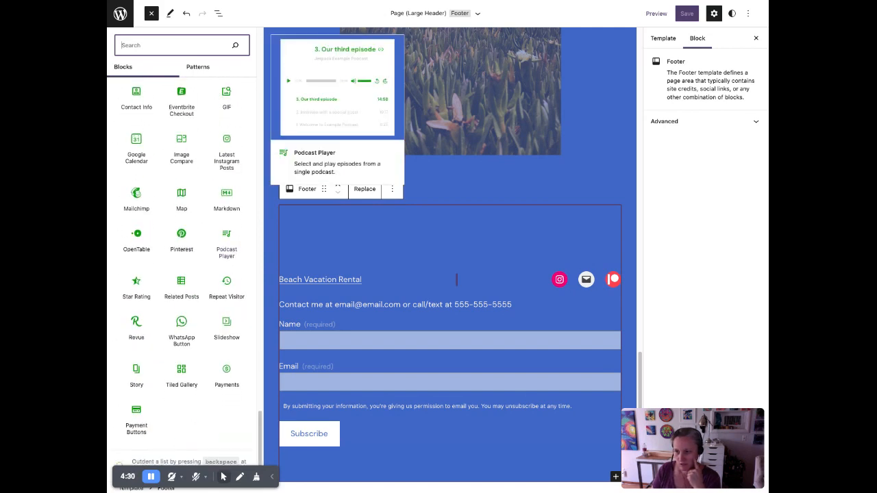
scroll(178, 264, "up", 20)
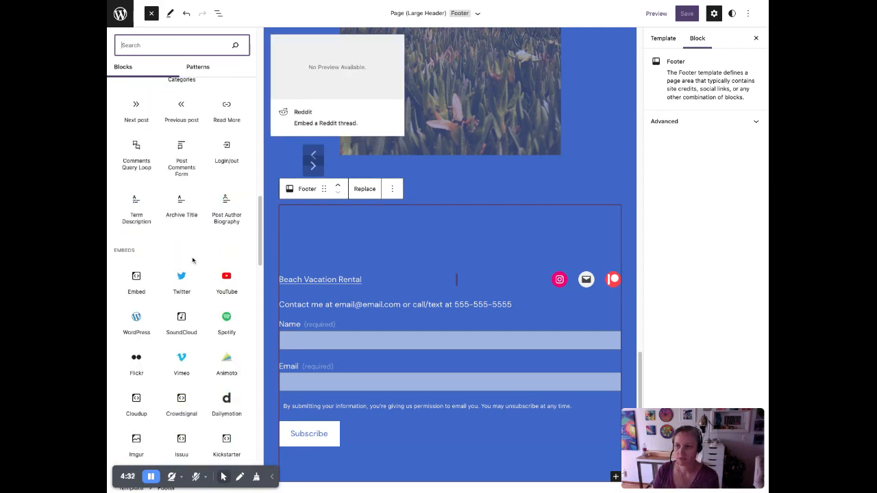
scroll(197, 253, "up", 5)
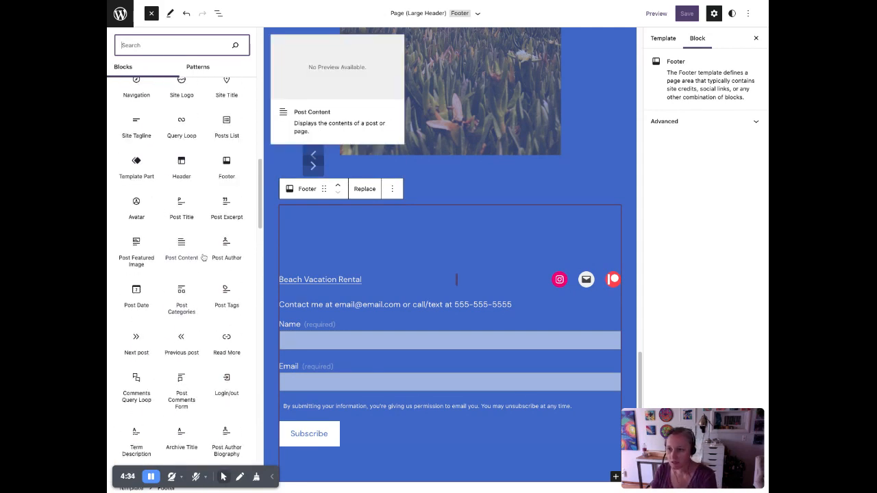
scroll(194, 232, "up", 2)
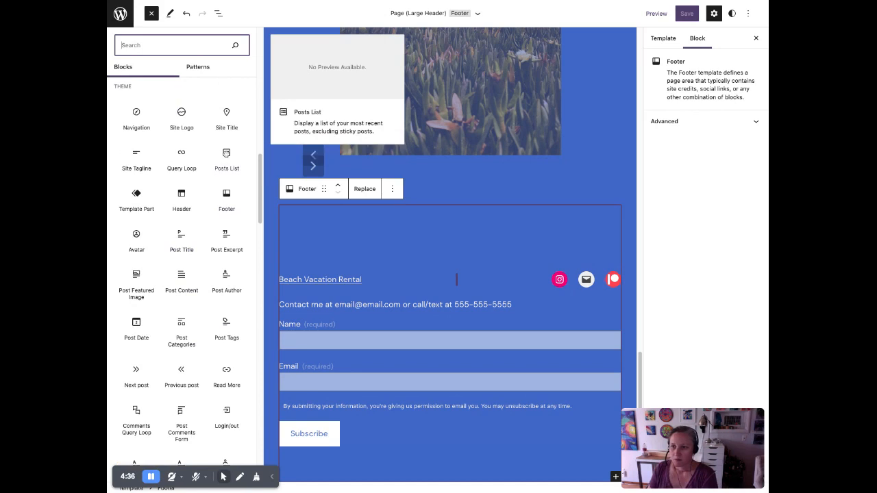
Insert a Posts List block between the footer's site title and social icons, using the first pattern with large titles and featured images
left_click(226, 156)
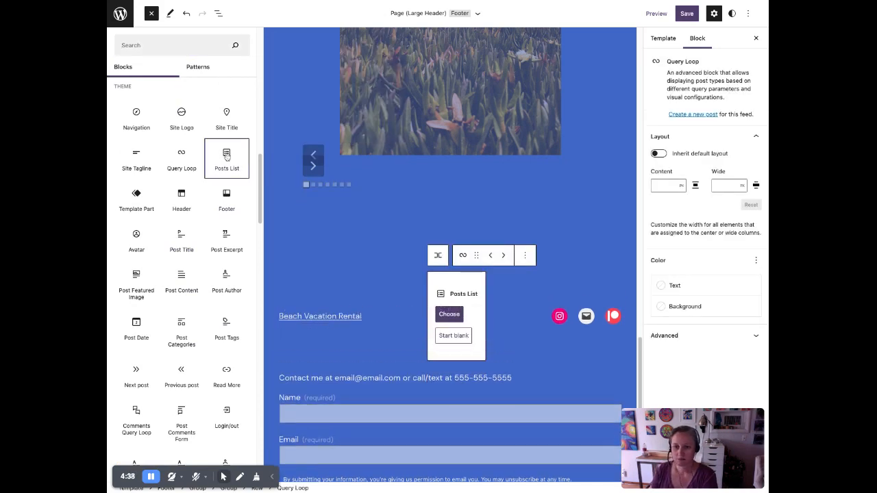
left_click(445, 314)
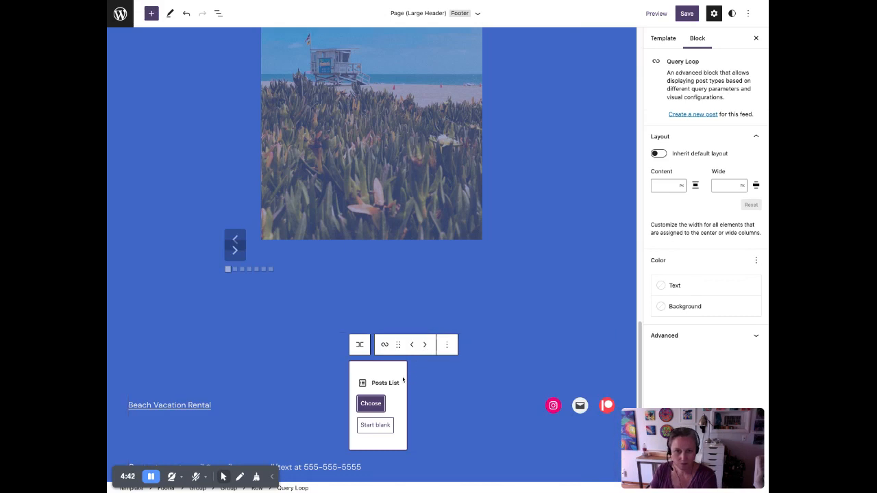
left_click(379, 405)
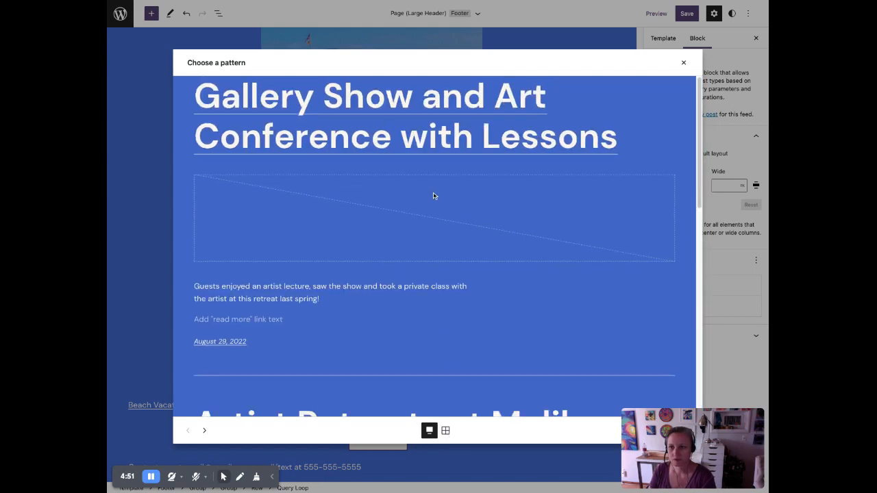
scroll(433, 196, "down", 4)
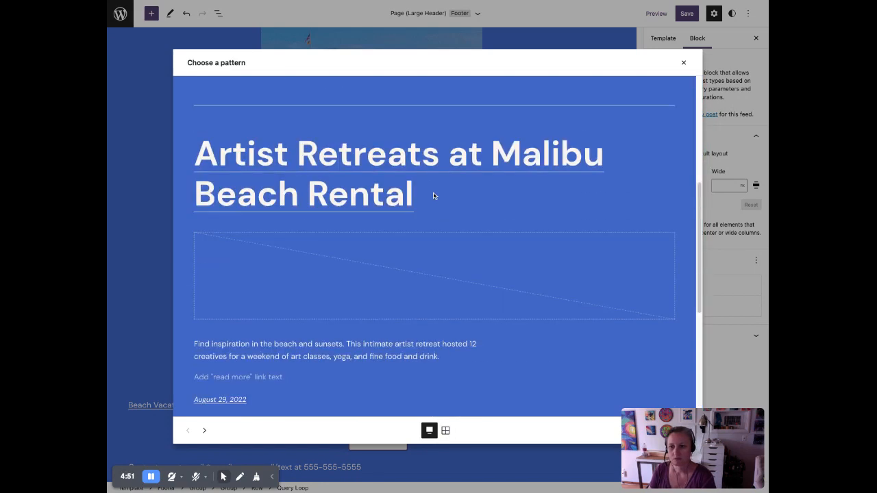
scroll(433, 196, "down", 5)
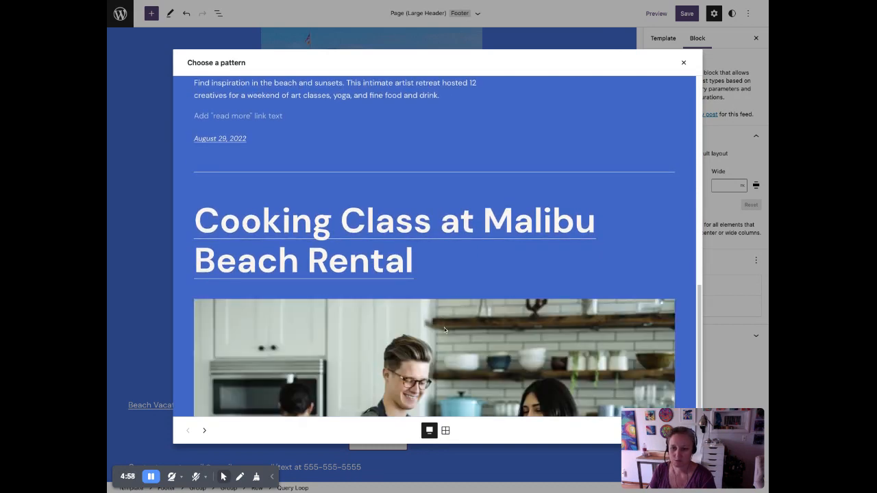
scroll(446, 325, "up", 8)
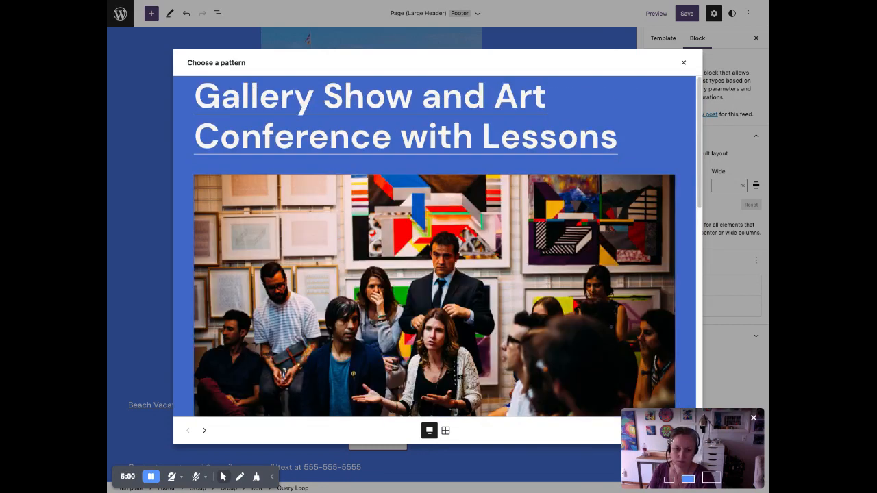
left_click(670, 438)
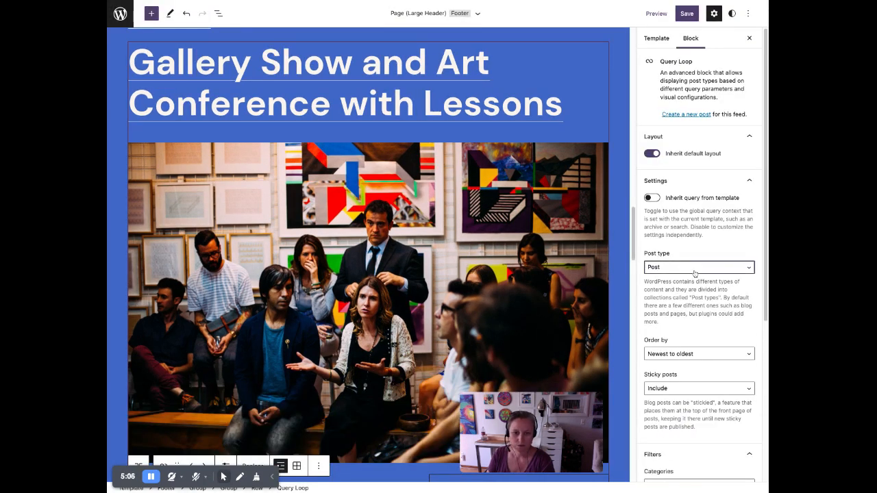
Set the footer posts list's post type to Event and review its layout, ordering and filter settings
left_click(686, 280)
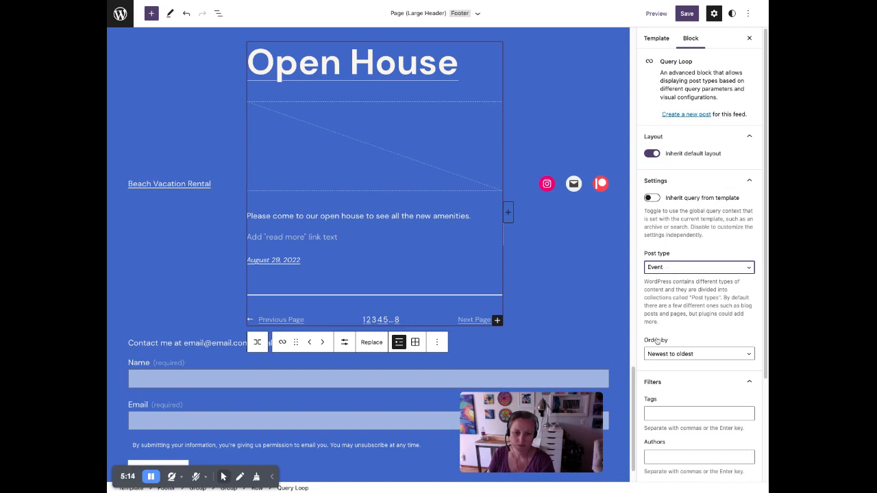
left_click(687, 152)
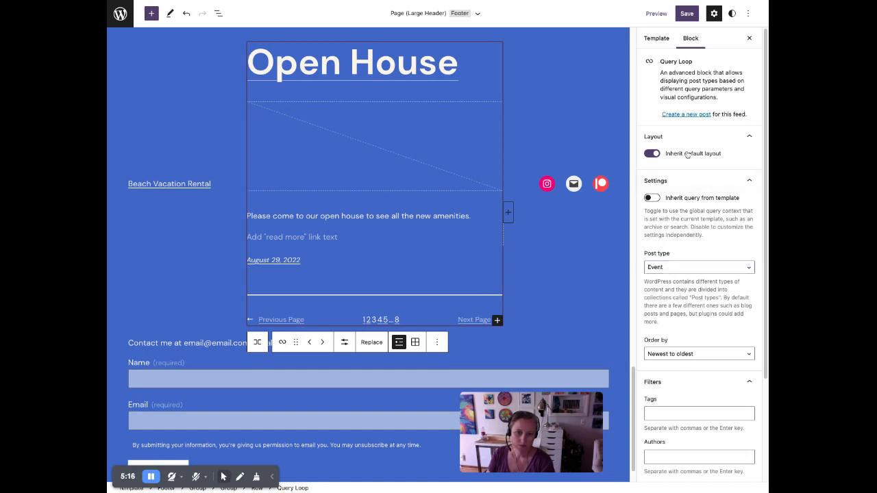
left_click(687, 153)
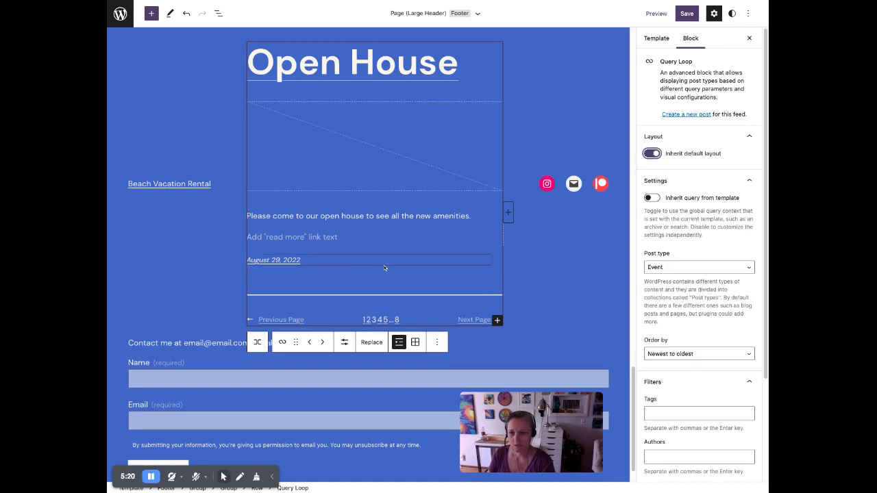
scroll(384, 265, "down", 1)
scroll(700, 383, "down", 1)
scroll(700, 384, "down", 2)
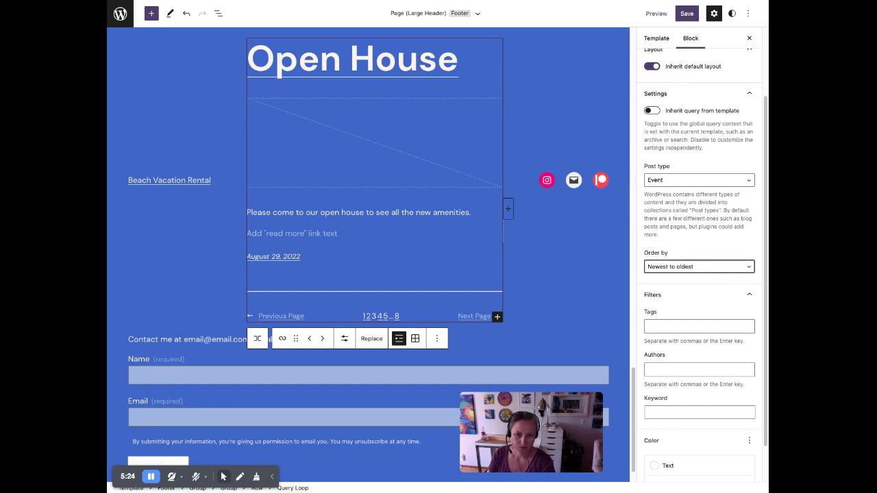
scroll(699, 322, "down", 1)
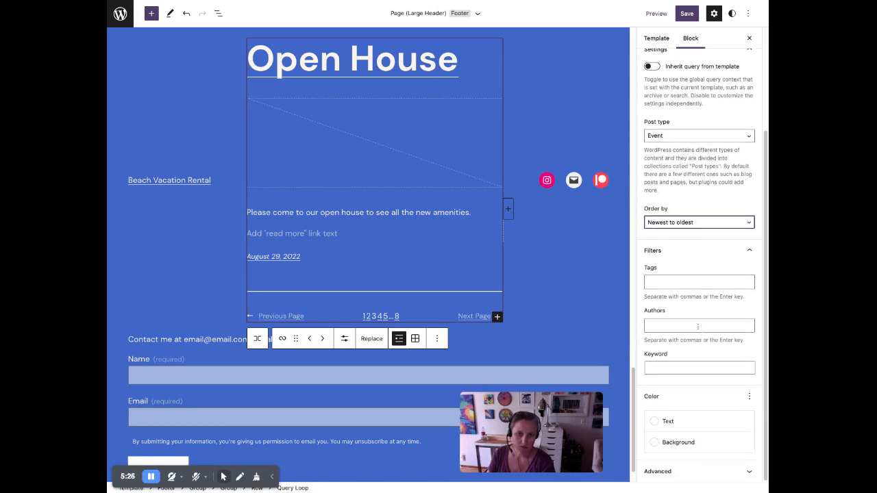
Review the footer Query Loop block's description, post type and its tag, author and keyword filters
scroll(697, 326, "up", 3)
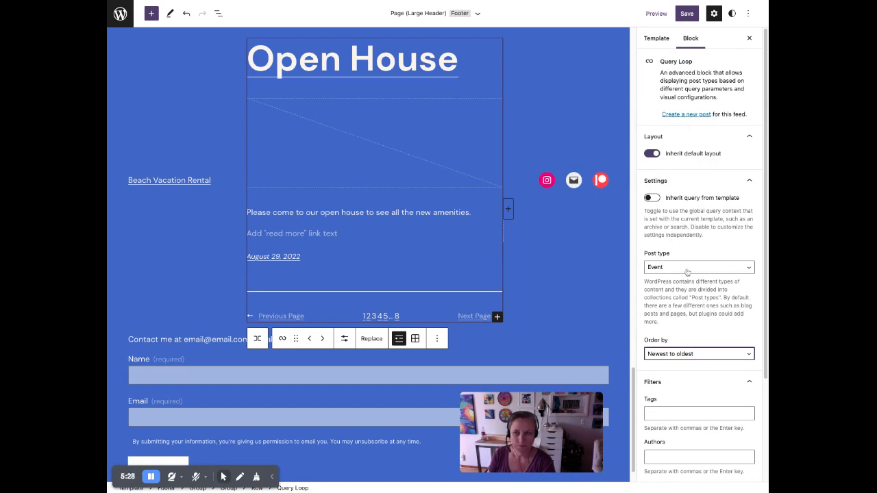
left_click(661, 73)
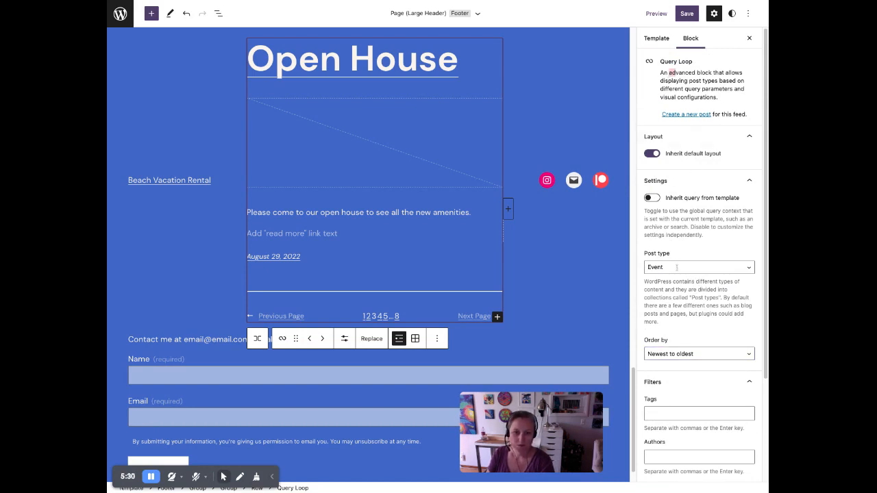
left_click_drag(669, 73, 706, 96)
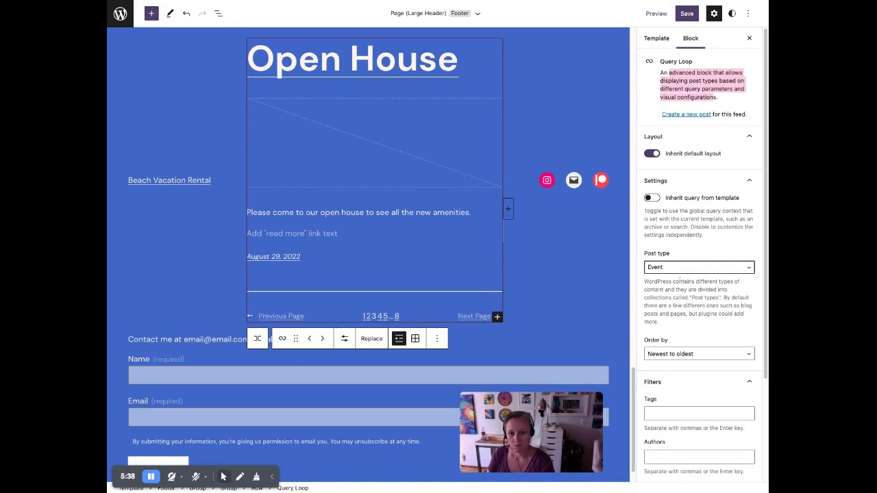
scroll(658, 291, "down", 3)
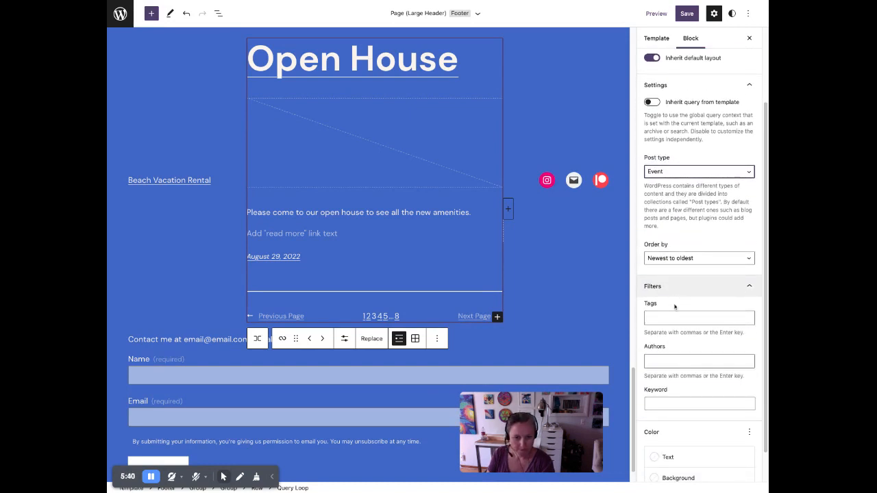
scroll(672, 322, "down", 1)
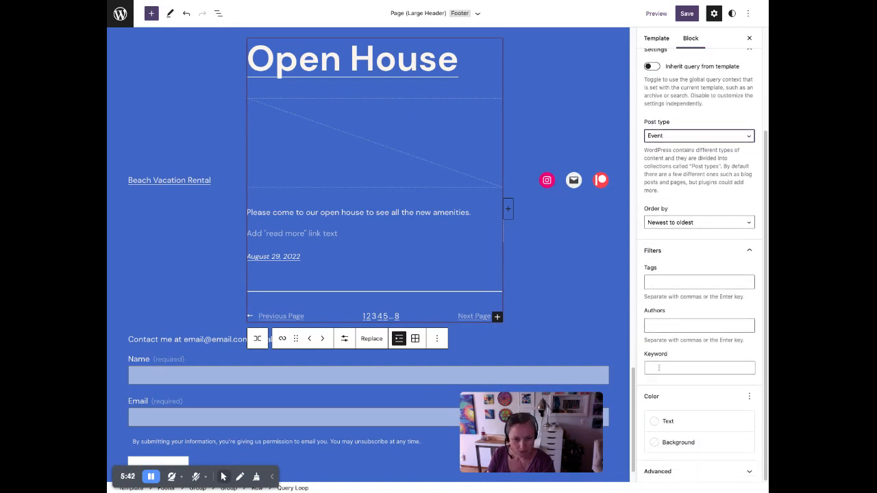
left_click(670, 285)
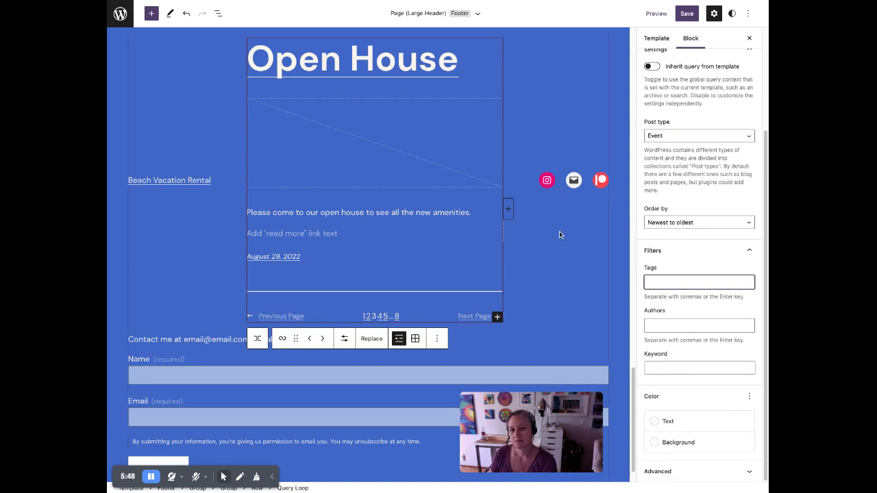
Move the events Query Loop block after the social icons so it is last in the footer row
left_click_drag(296, 339, 296, 312)
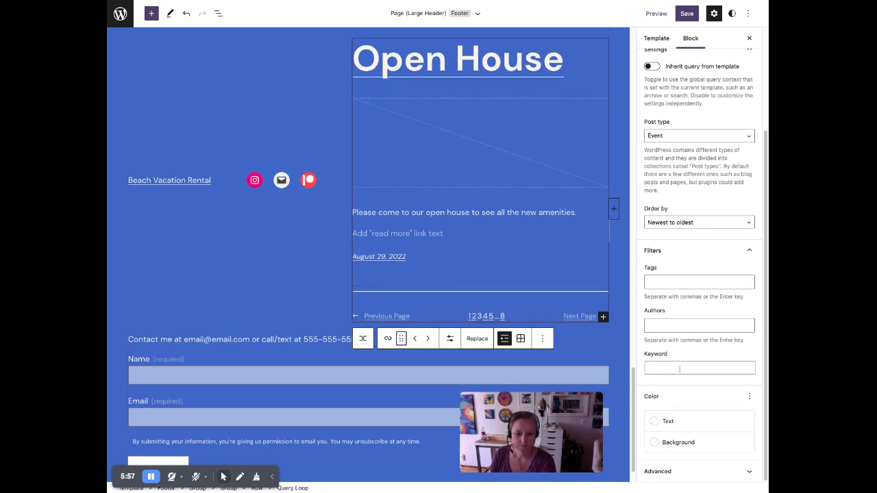
left_click(678, 421)
left_click(693, 400)
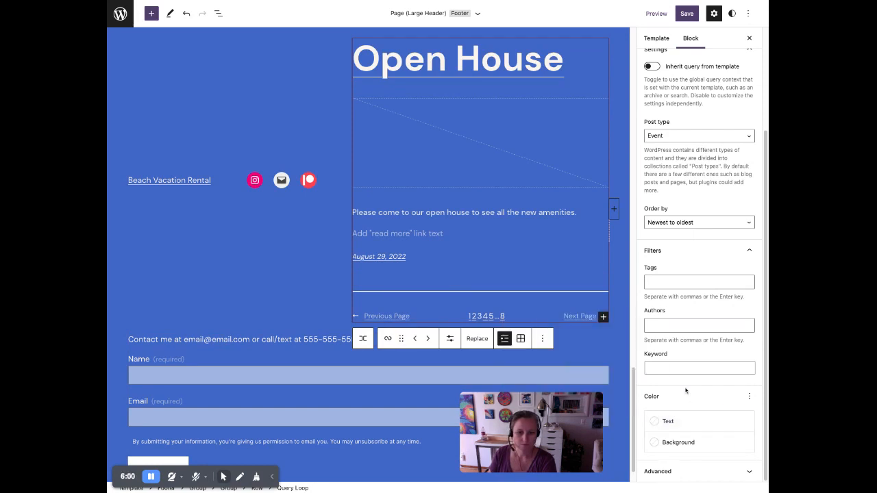
Set the event post title in the footer list to heading level H5 and the preset Medium font size (2)
left_click(489, 66)
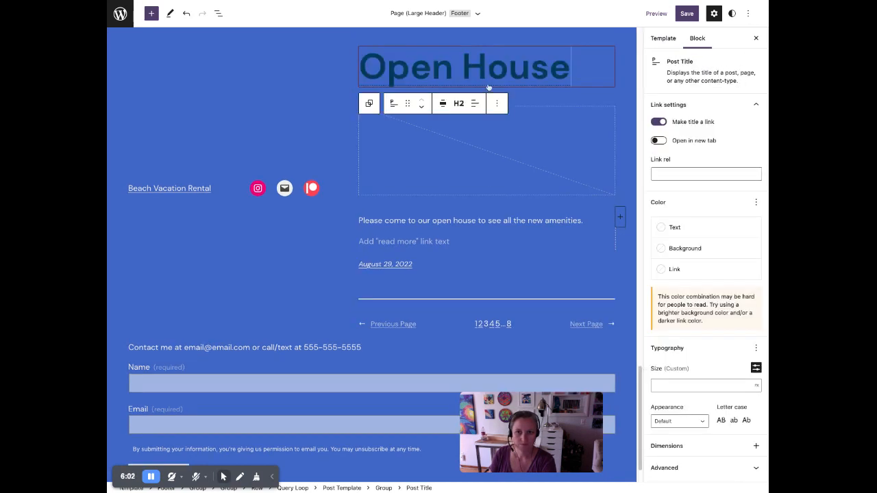
left_click(458, 103)
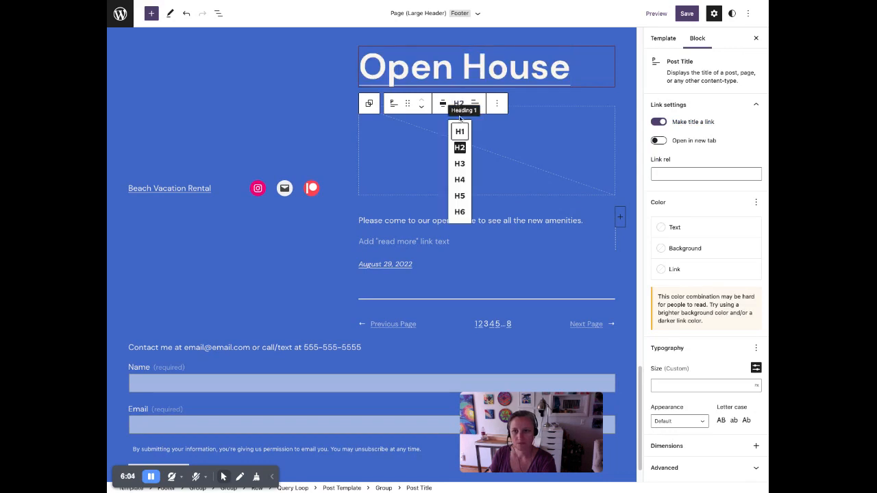
left_click(461, 198)
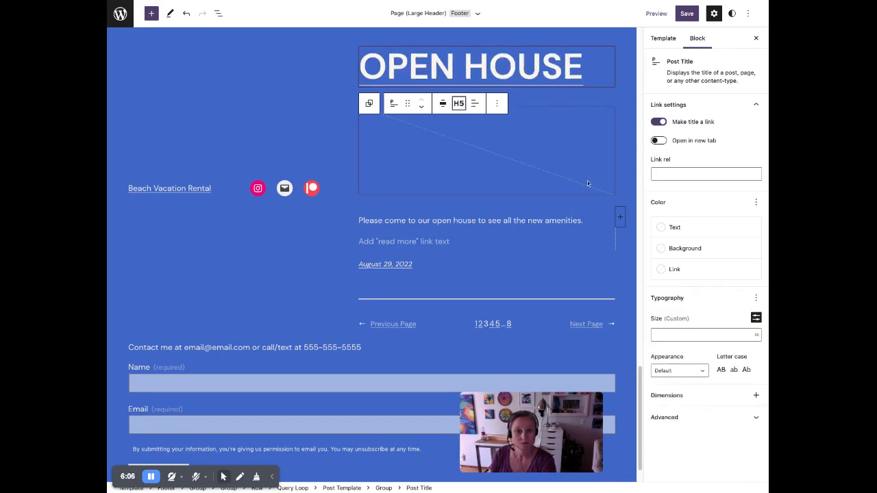
left_click(702, 335)
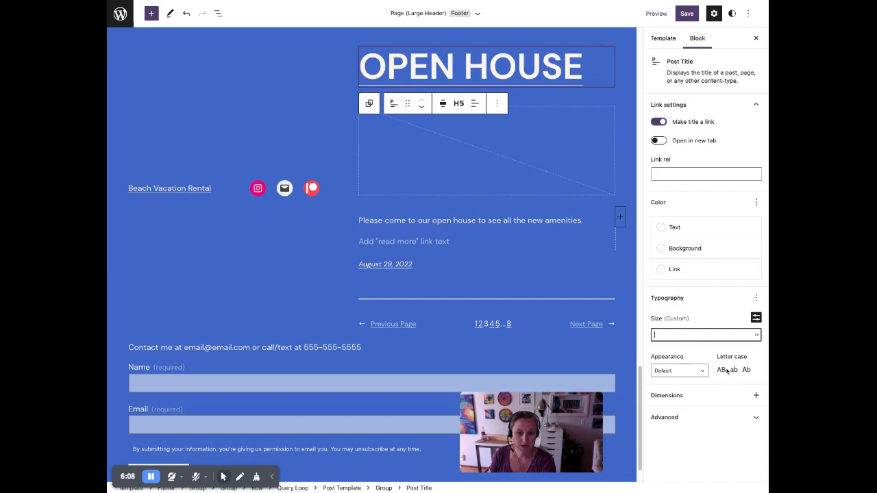
left_click(756, 318)
left_click(691, 335)
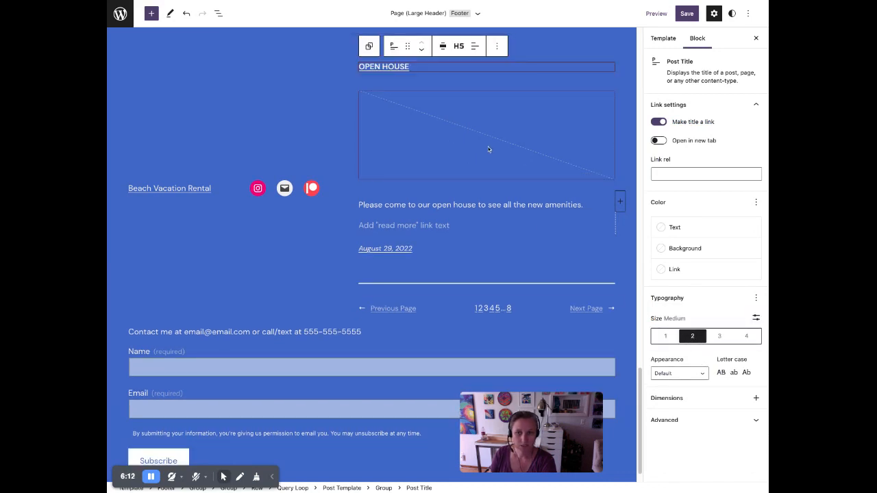
Inspect the settings of the featured image, the spacer and the Post Template in the footer events list
left_click(489, 149)
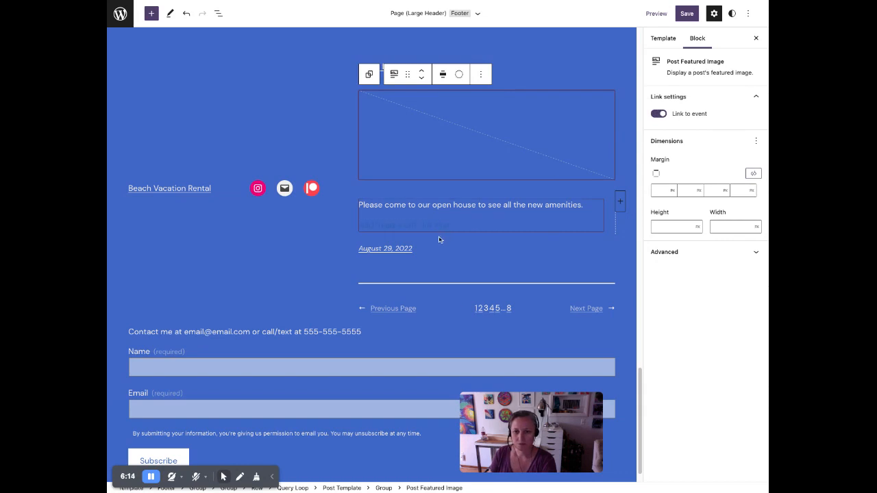
left_click(490, 269)
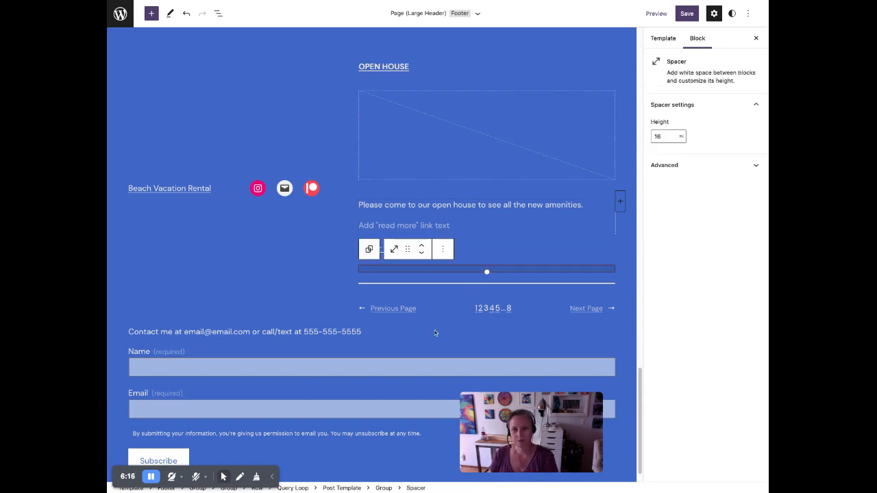
left_click(346, 488)
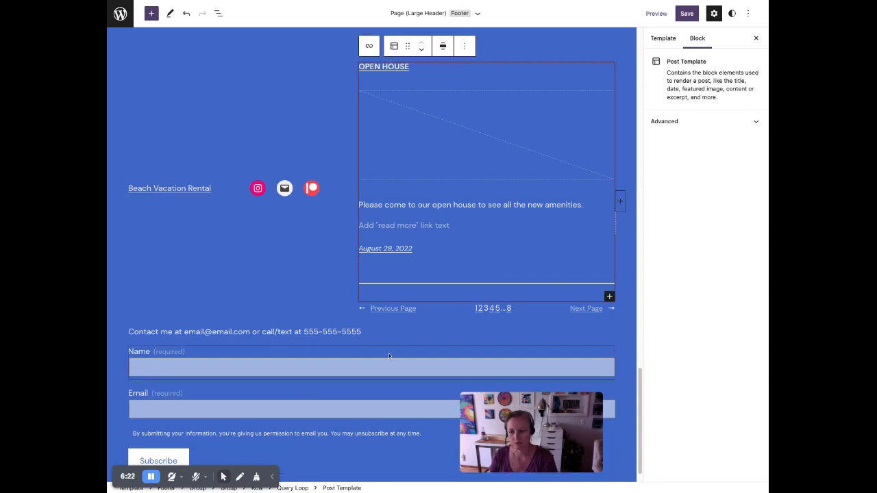
Check the footer layout with the events list and save the template and footer changes to the site
scroll(416, 258, "up", 4)
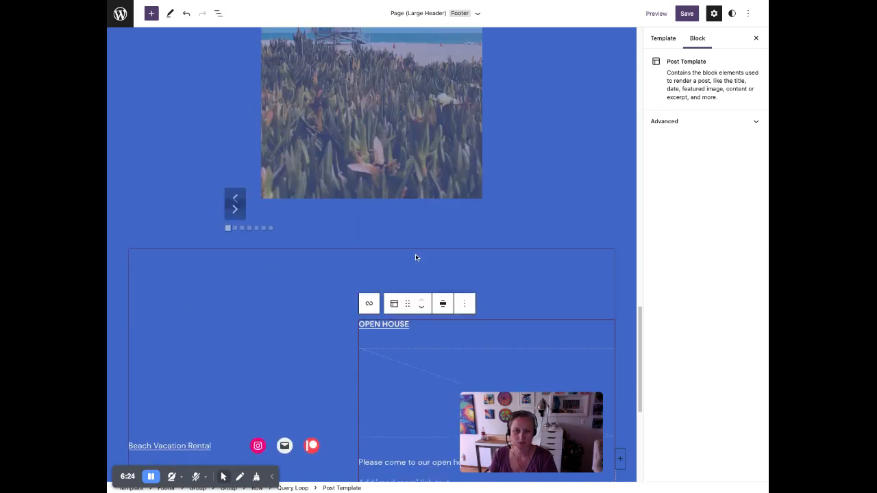
scroll(415, 258, "down", 2)
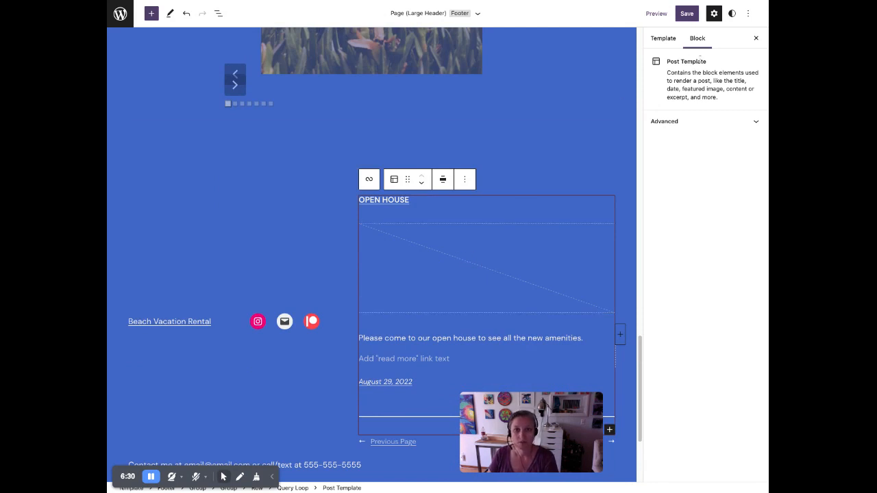
left_click(692, 18)
left_click(692, 20)
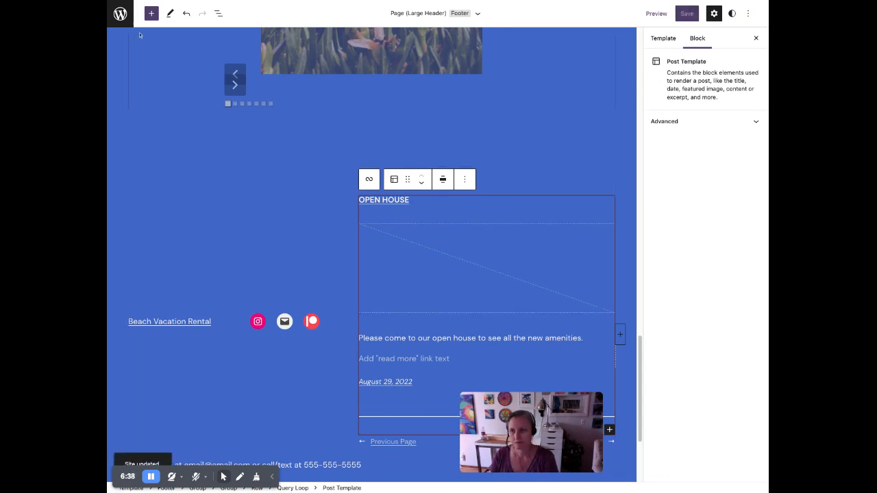
View the live homepage and examine the event listing beside the social icons in the footer
scroll(224, 141, "up", 15)
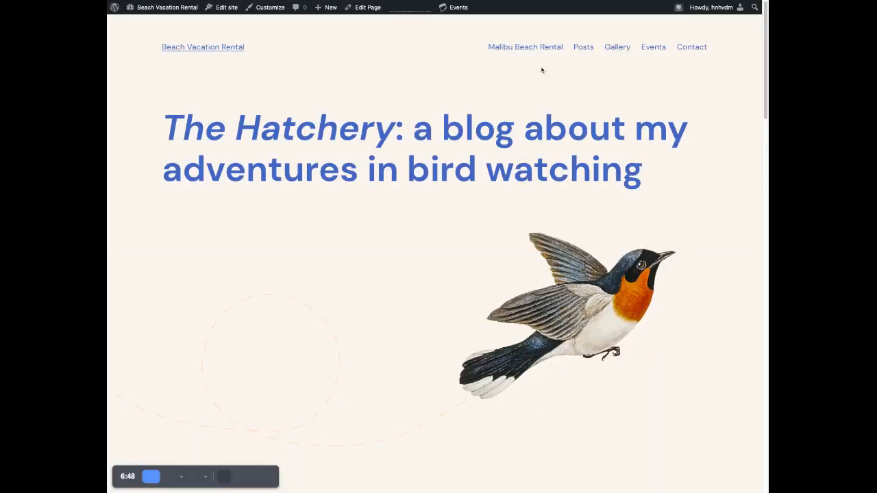
scroll(591, 208, "down", 20)
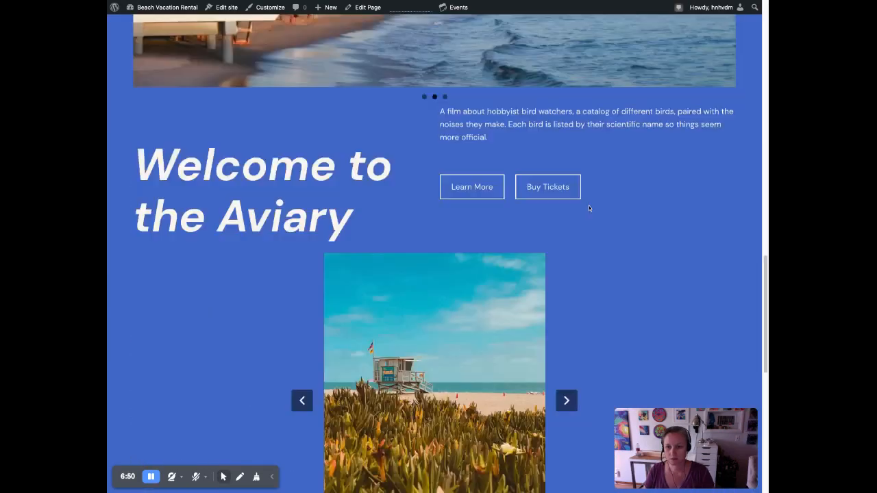
scroll(589, 209, "up", 3)
scroll(562, 225, "down", 3)
left_click_drag(485, 172, 561, 217)
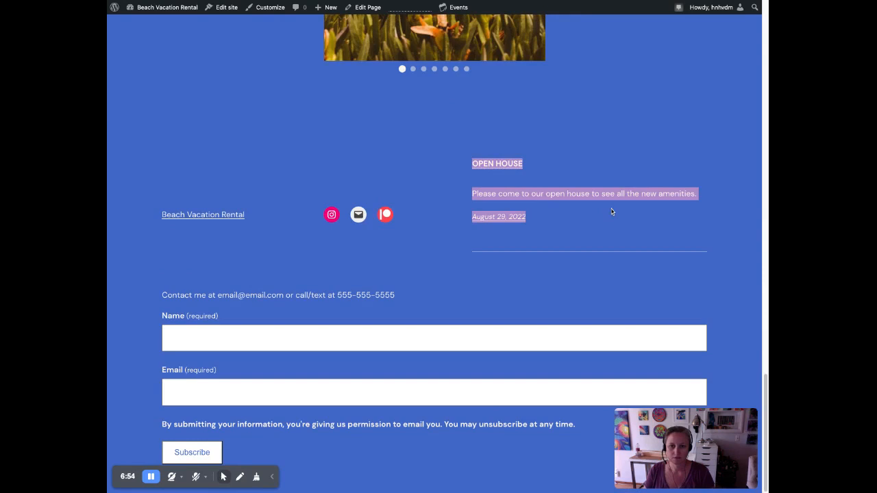